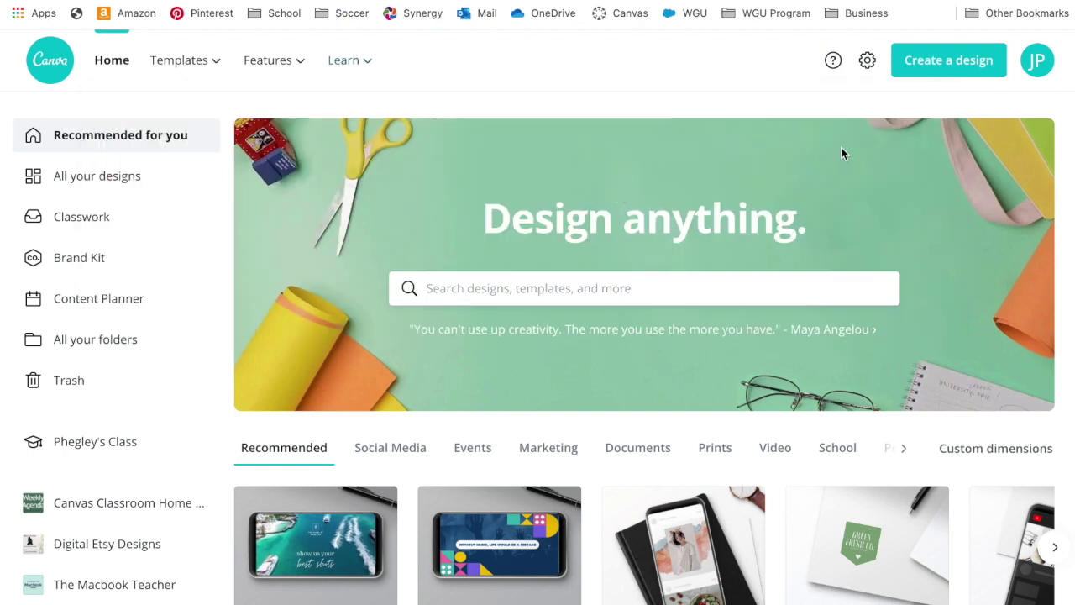
# Step: Start a custom-dimension design in pixels, 1000 wide by 560 high
pyautogui.click(913, 63)
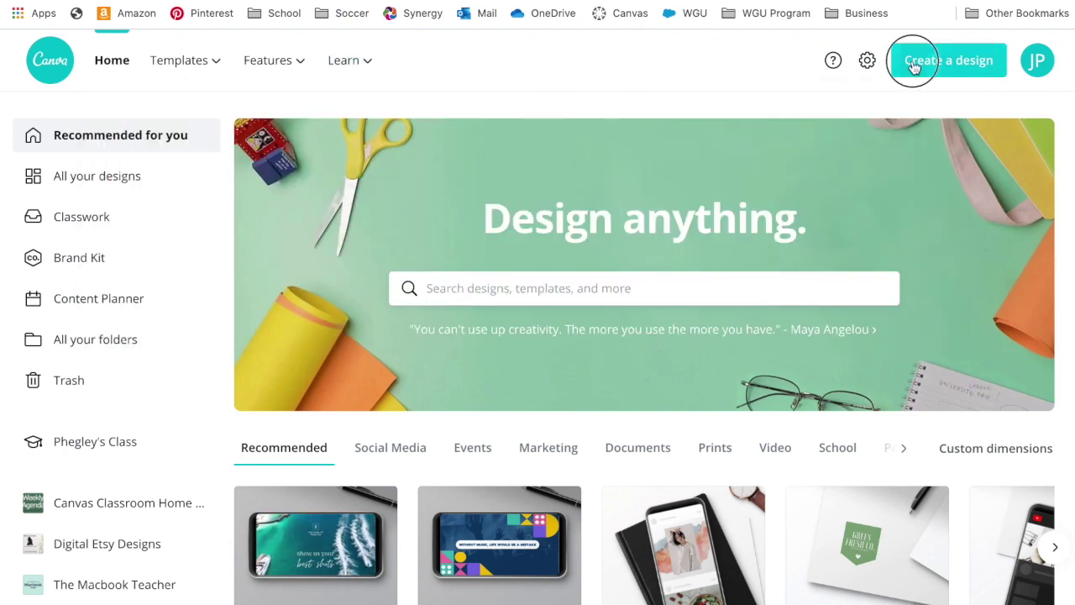
pyautogui.click(822, 149)
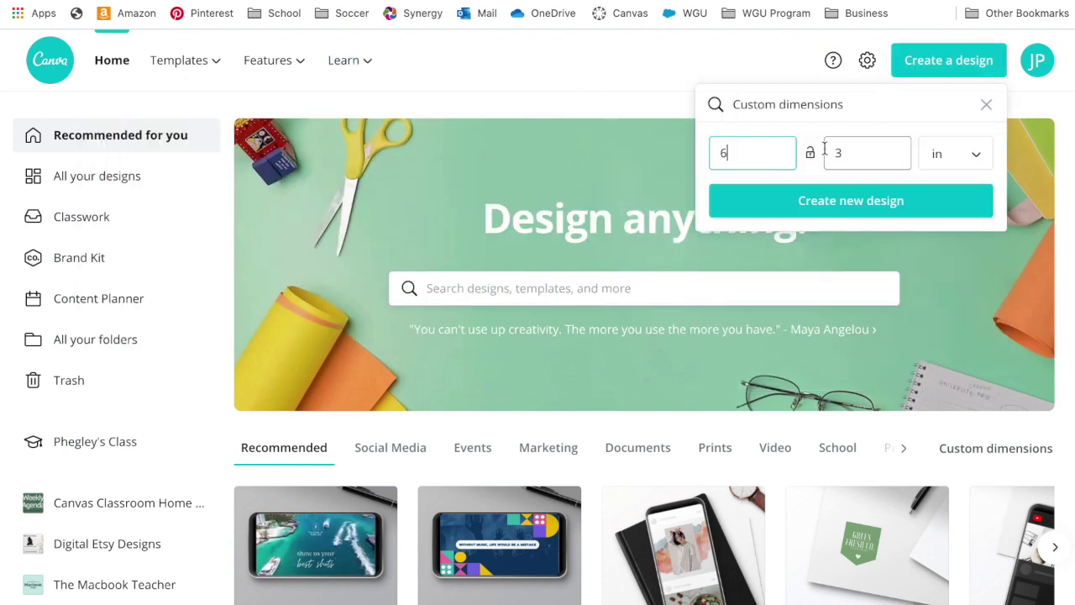
pyautogui.click(962, 154)
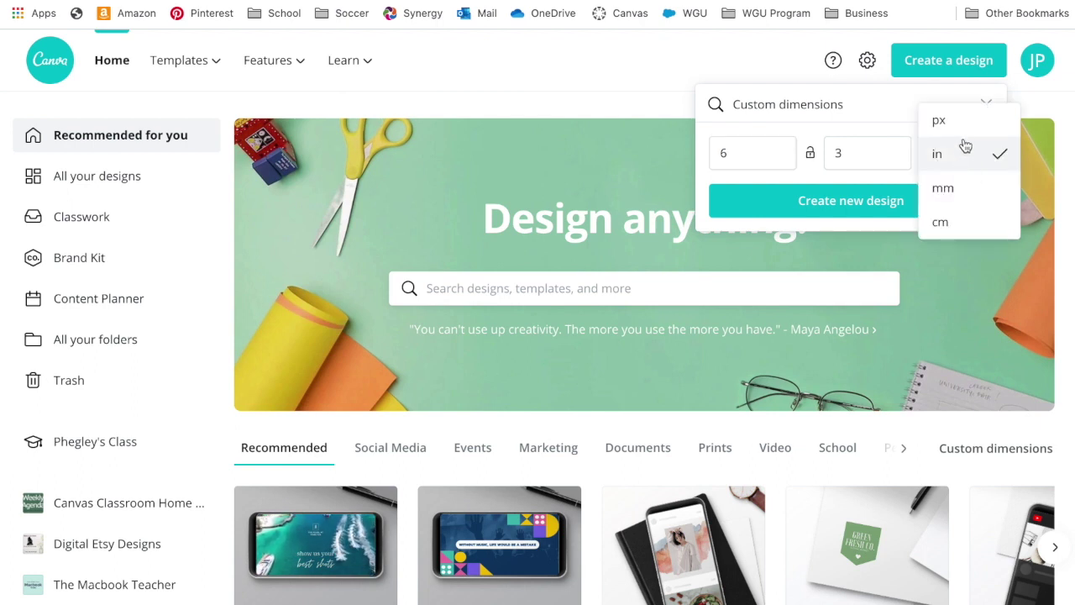
pyautogui.click(961, 126)
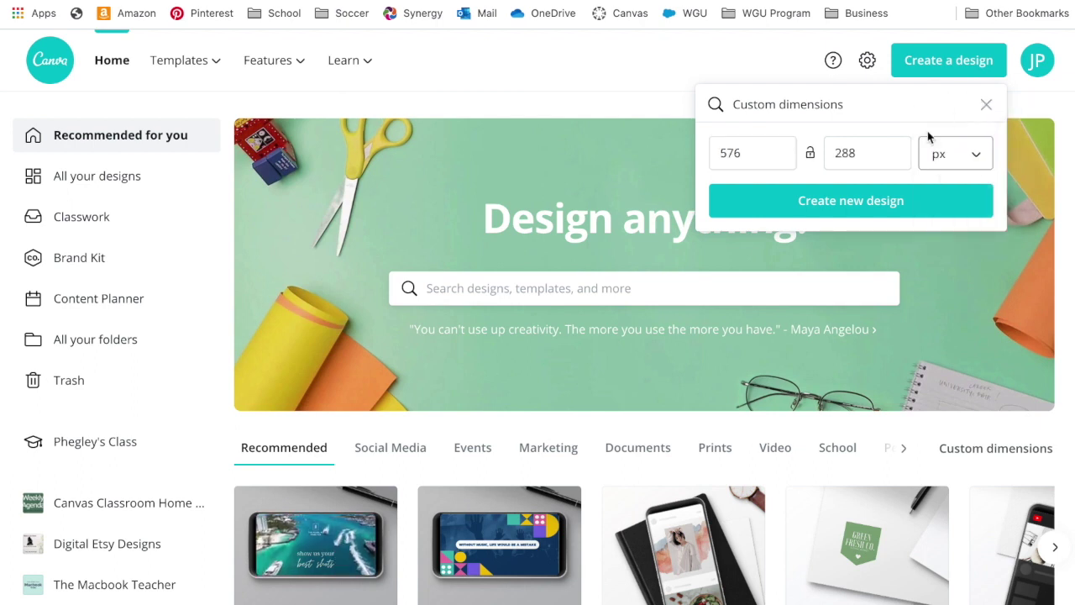
pyautogui.click(712, 152)
pyautogui.press('BackSpace')
pyautogui.press('BackSpace')
pyautogui.press('BackSpace')
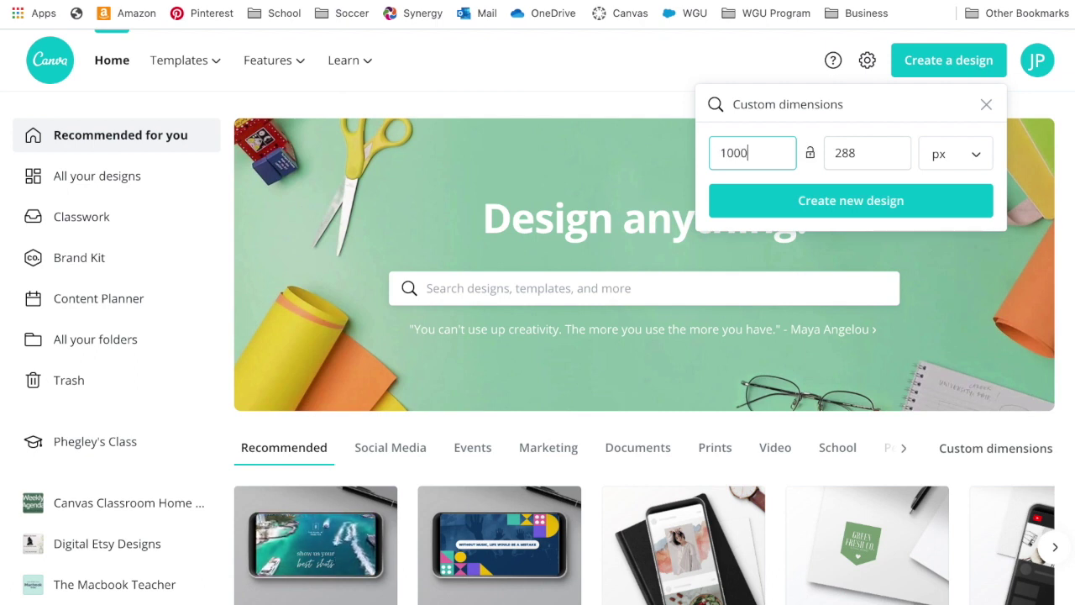
pyautogui.click(859, 152)
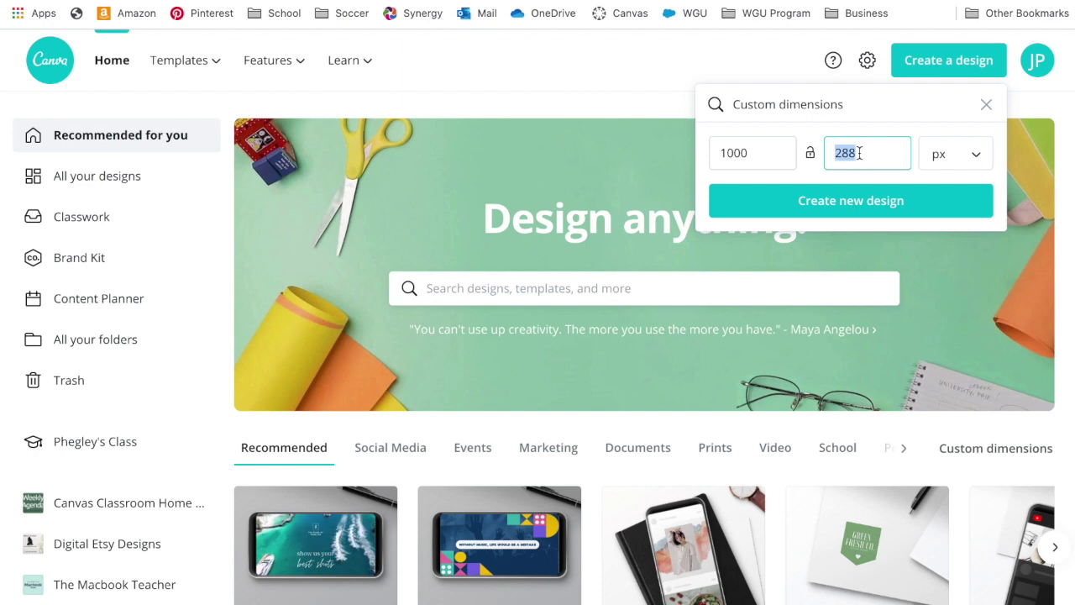
pyautogui.scroll(5, 970, 167)
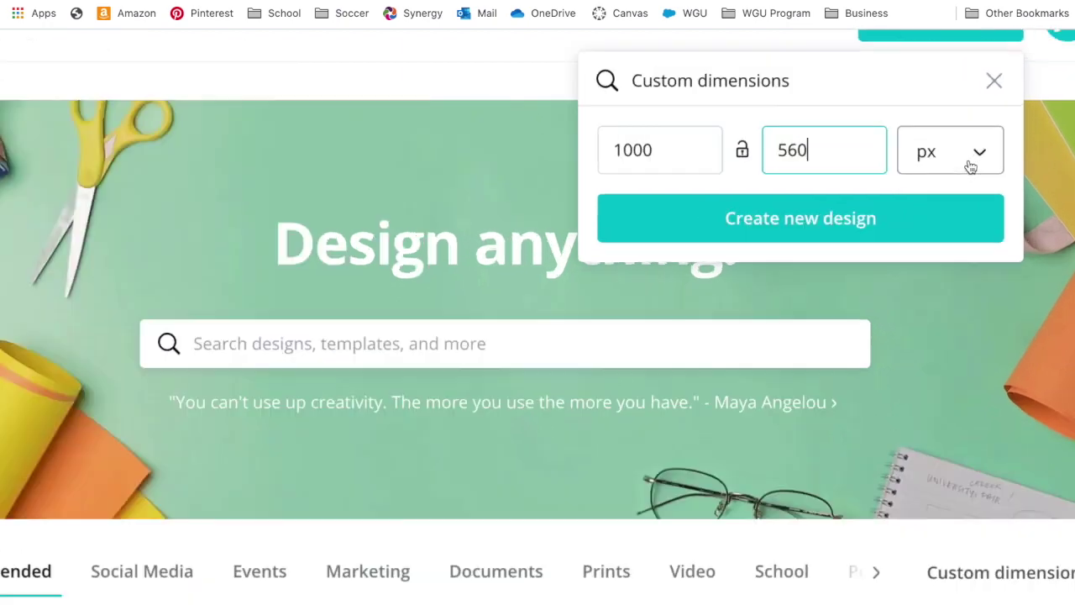
pyautogui.scroll(2, 971, 167)
pyautogui.scroll(1, 971, 167)
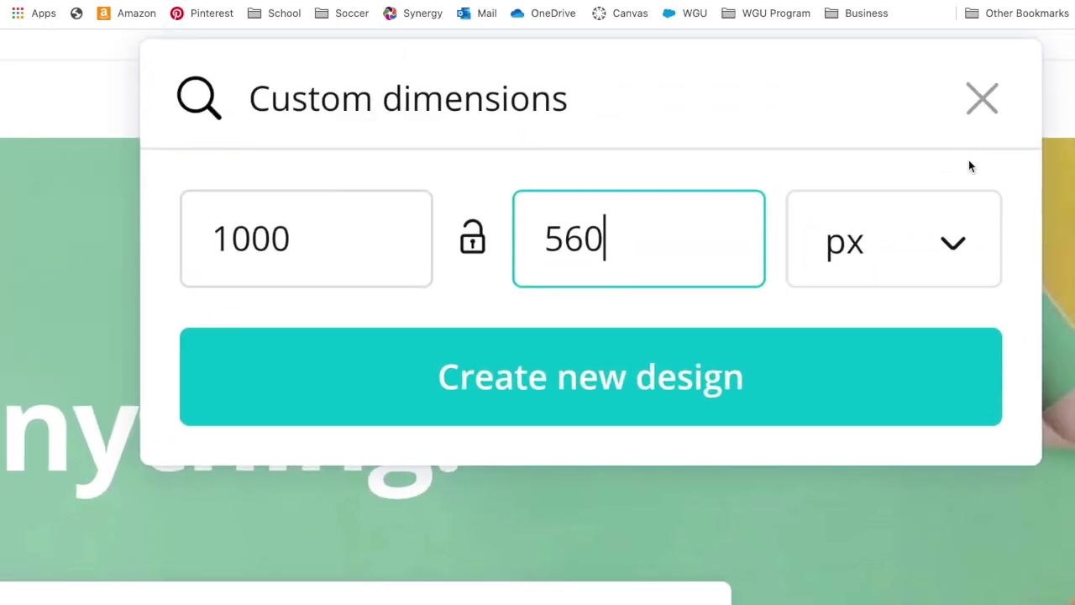
pyautogui.scroll(-7, 968, 166)
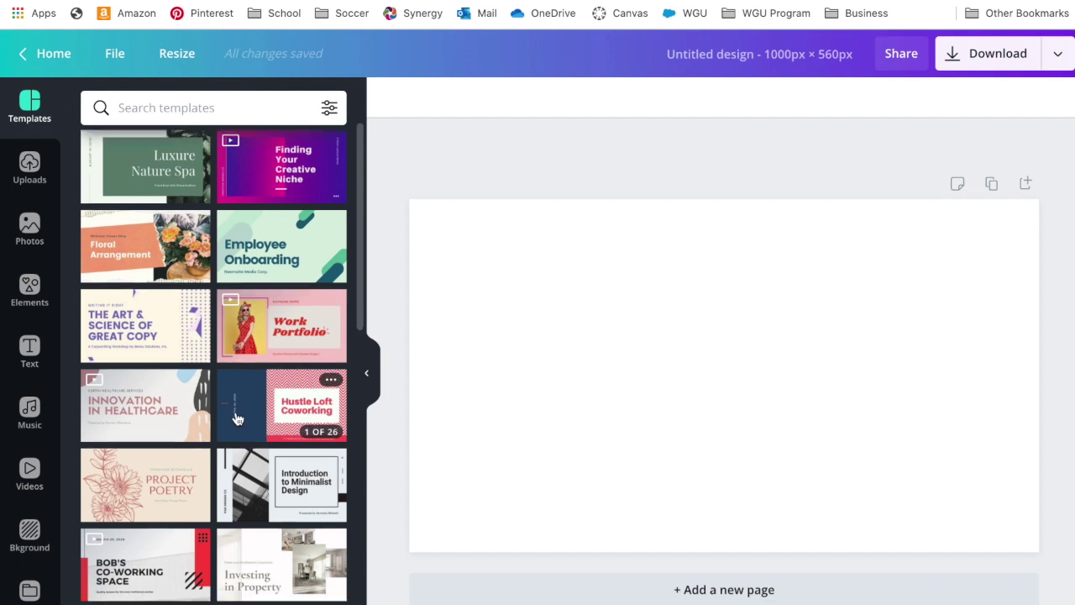
# Step: Drop a template onto the page and undo it, leaving the page blank
pyautogui.scroll(-4, 238, 415)
pyautogui.scroll(-1, 238, 417)
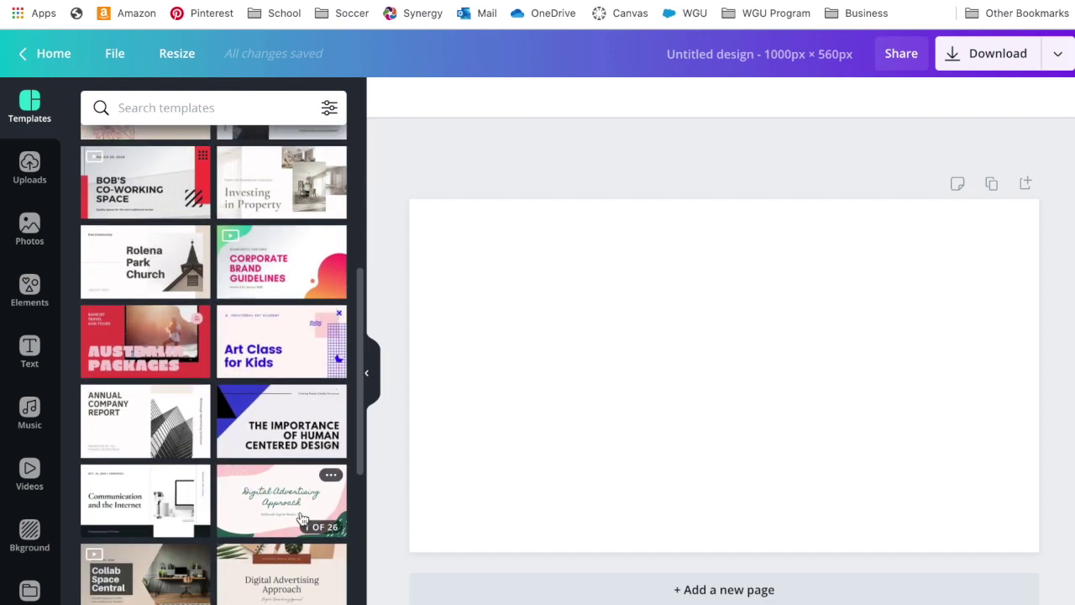
pyautogui.moveTo(267, 502); pyautogui.dragTo(506, 300)
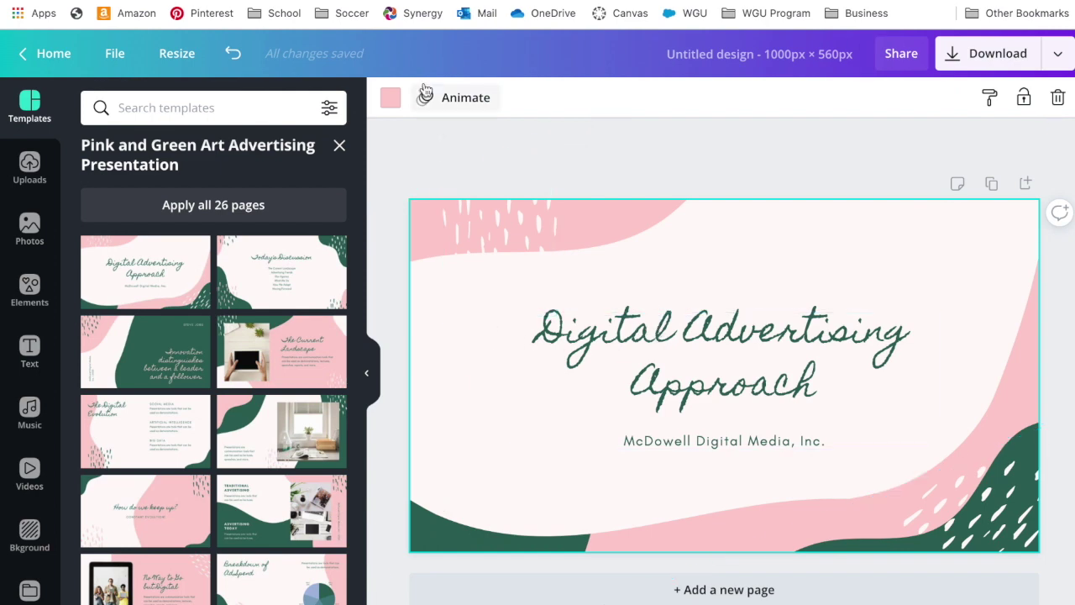
pyautogui.click(232, 53)
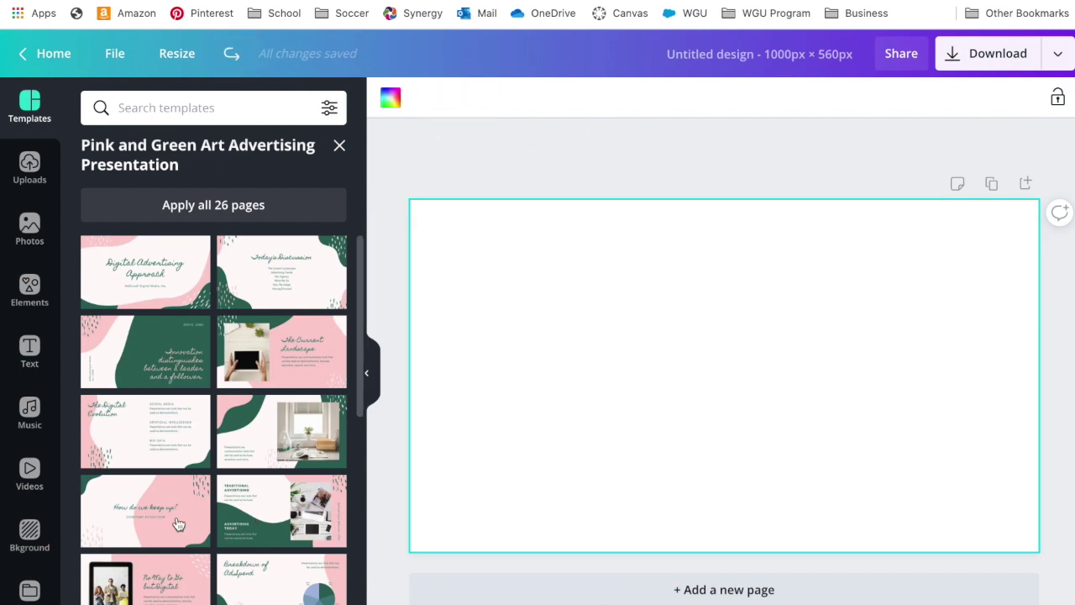
# Step: From the full template list, drag the 'You're my main squeeze' lemon template onto the page
pyautogui.click(339, 145)
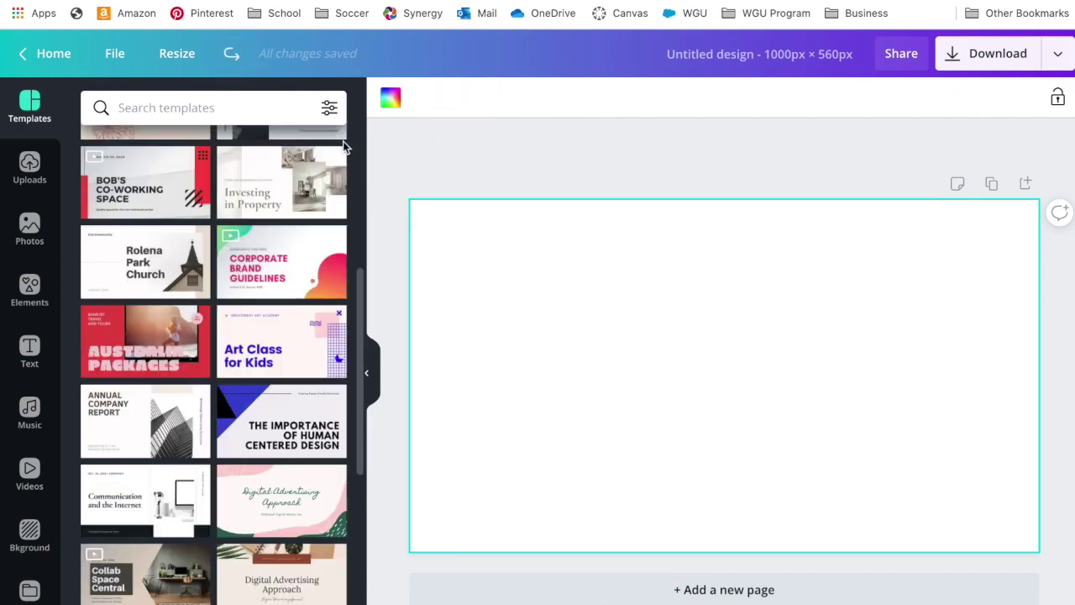
pyautogui.scroll(-6, 276, 337)
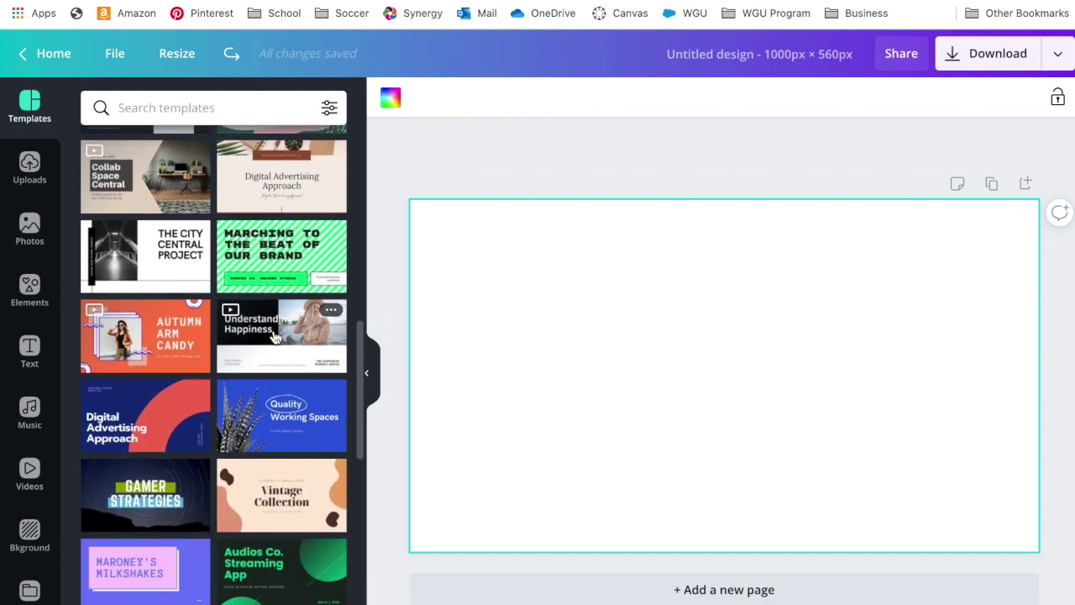
pyautogui.scroll(-6, 276, 337)
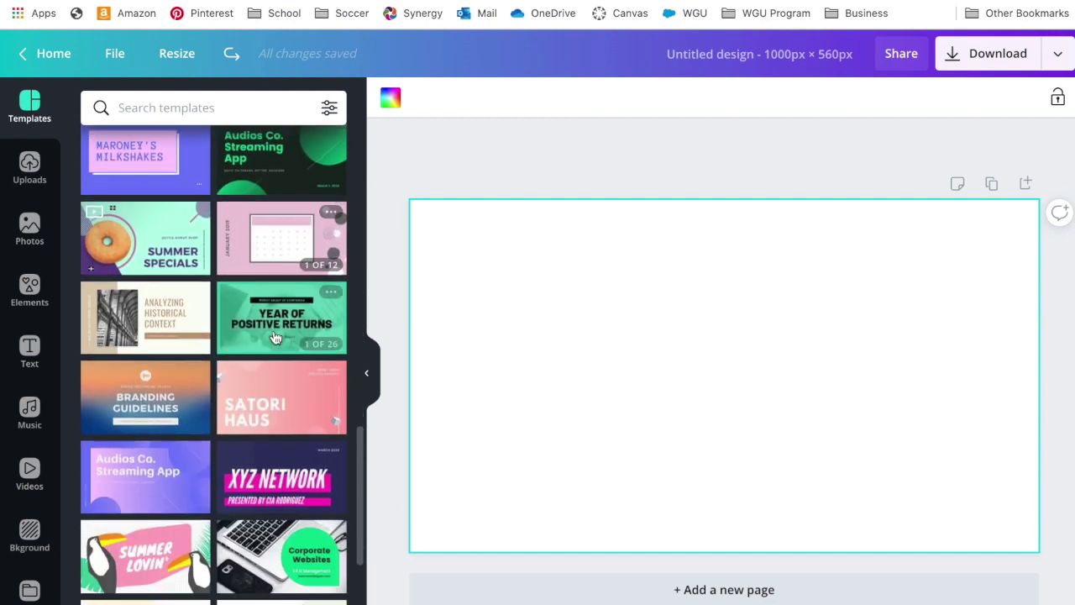
pyautogui.scroll(-3, 275, 336)
pyautogui.moveTo(144, 467); pyautogui.dragTo(521, 280)
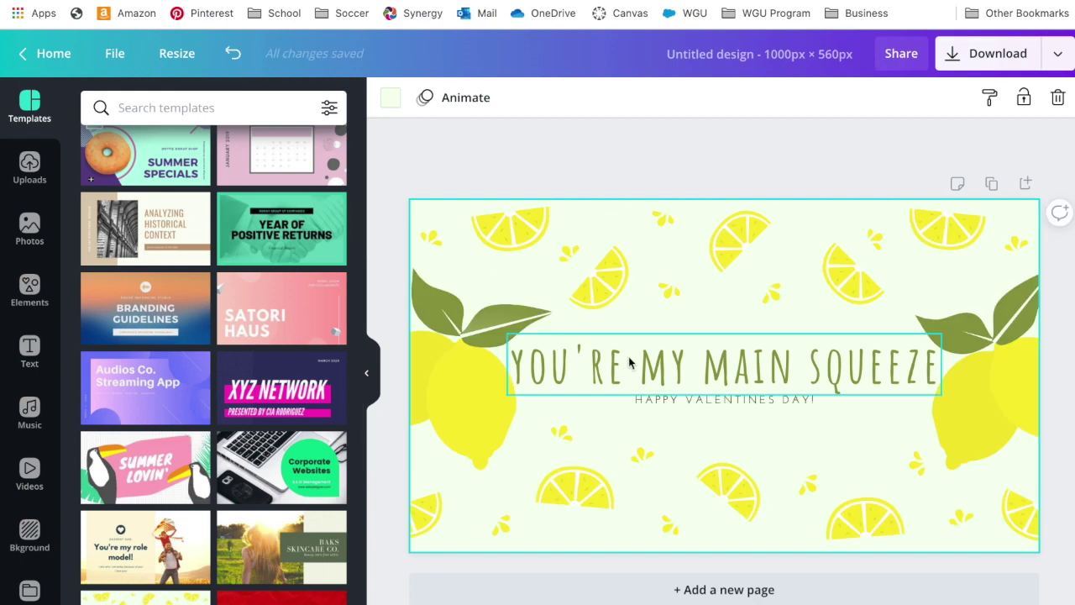
pyautogui.click(234, 53)
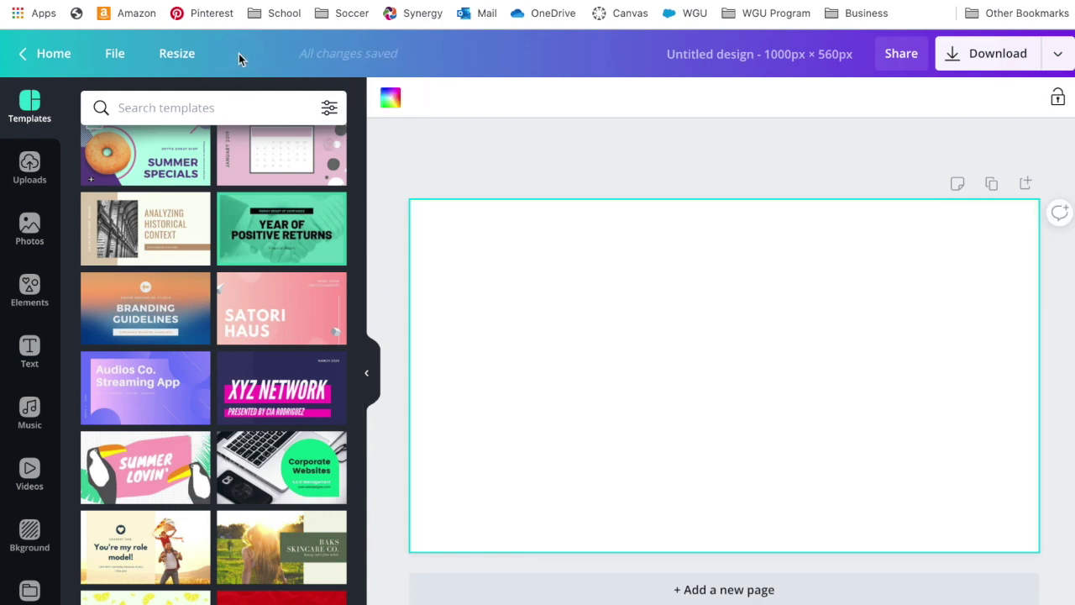
pyautogui.scroll(-6, 192, 472)
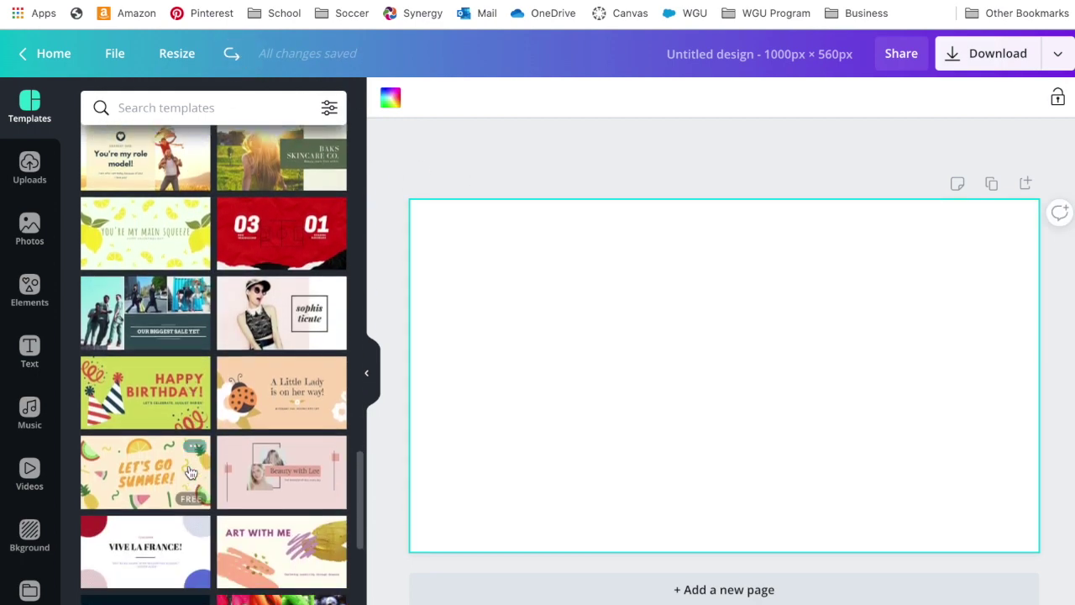
pyautogui.scroll(-2, 191, 472)
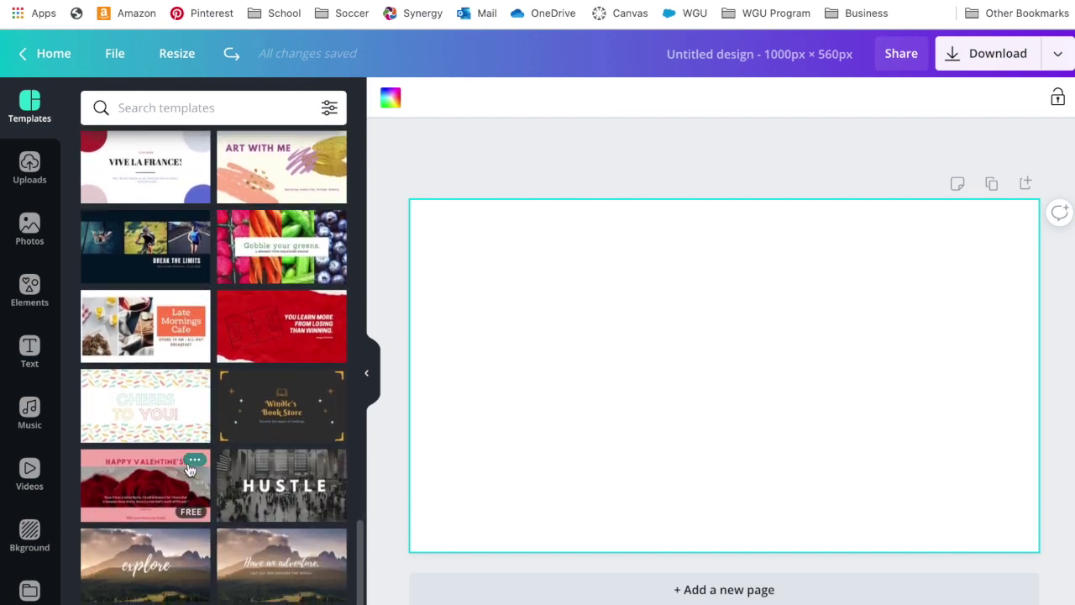
pyautogui.moveTo(155, 585); pyautogui.dragTo(432, 420)
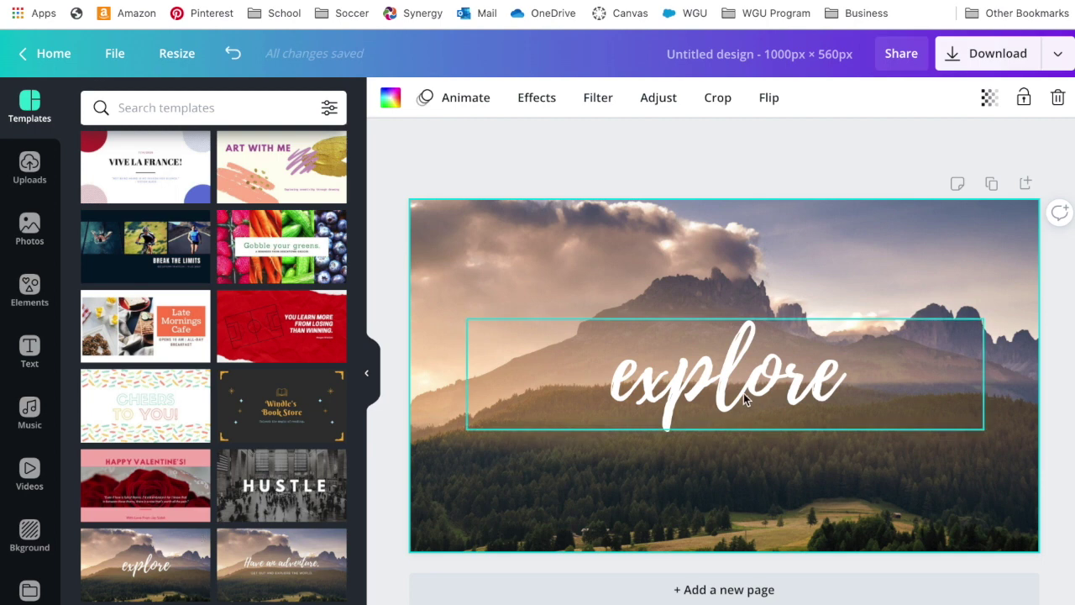
pyautogui.click(234, 56)
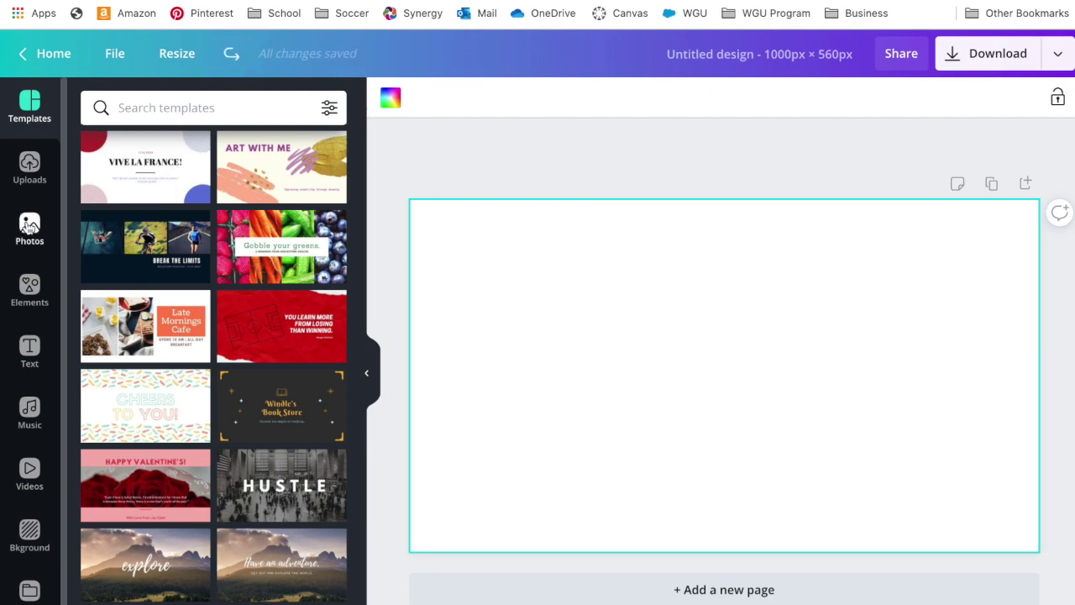
pyautogui.scroll(-1, 143, 504)
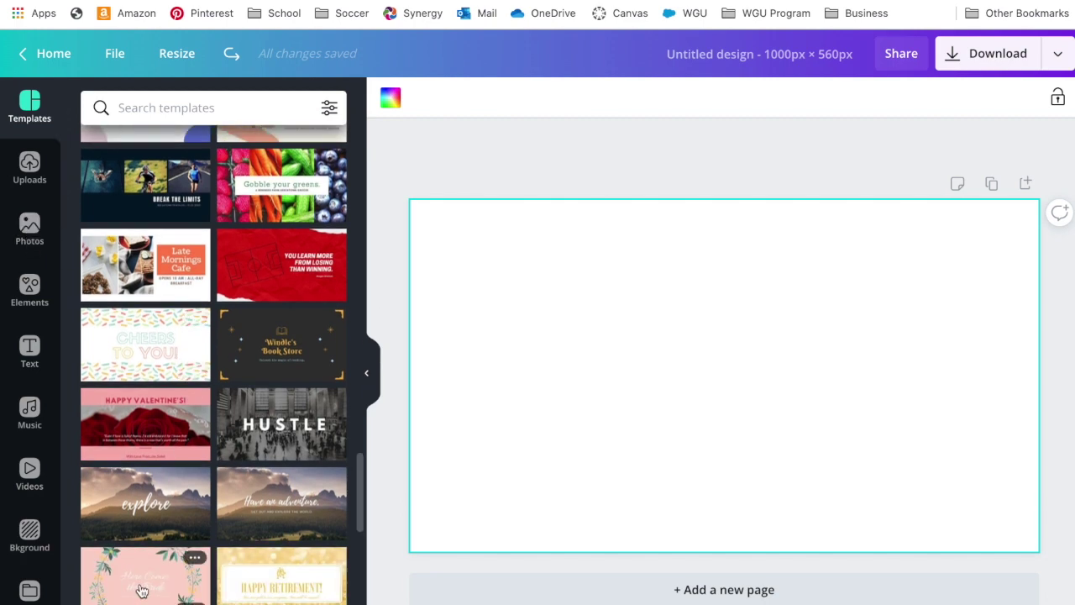
pyautogui.moveTo(348, 482); pyautogui.dragTo(415, 336)
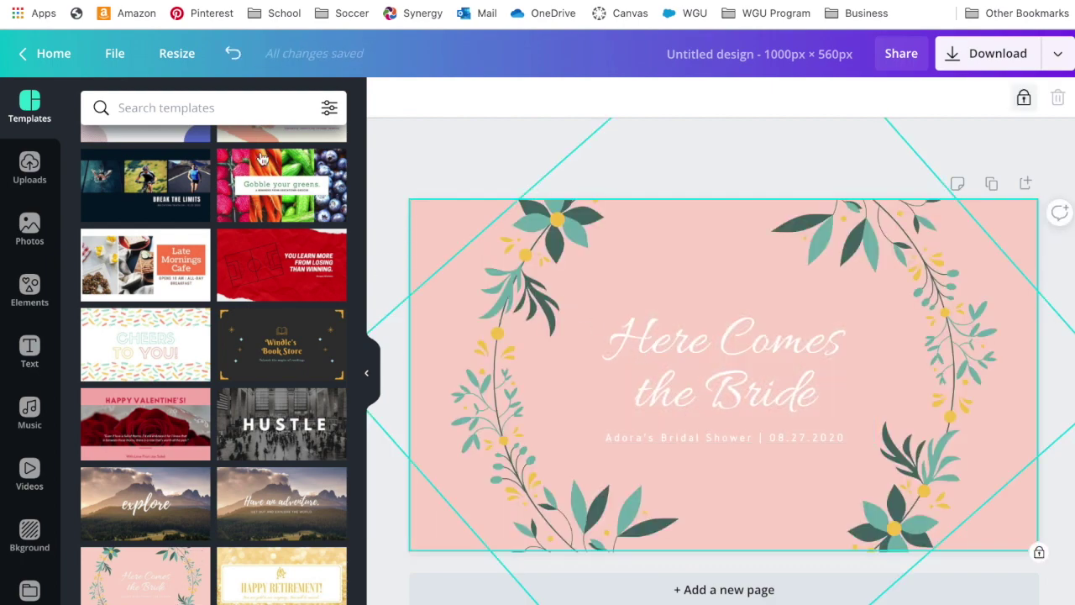
pyautogui.click(233, 53)
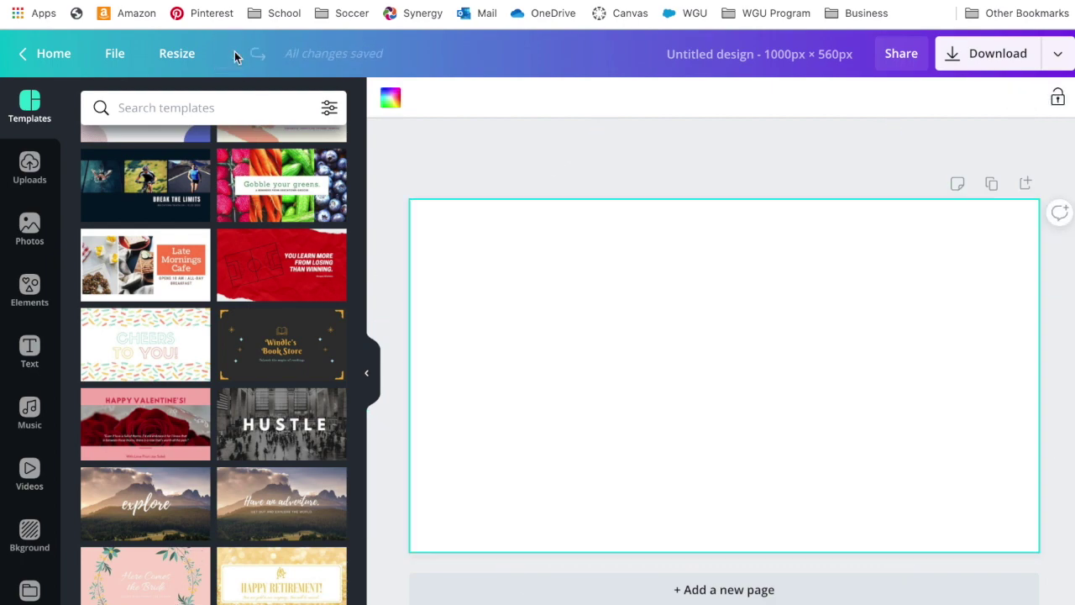
# Step: Search the stock photo library for 'school'
pyautogui.click(29, 223)
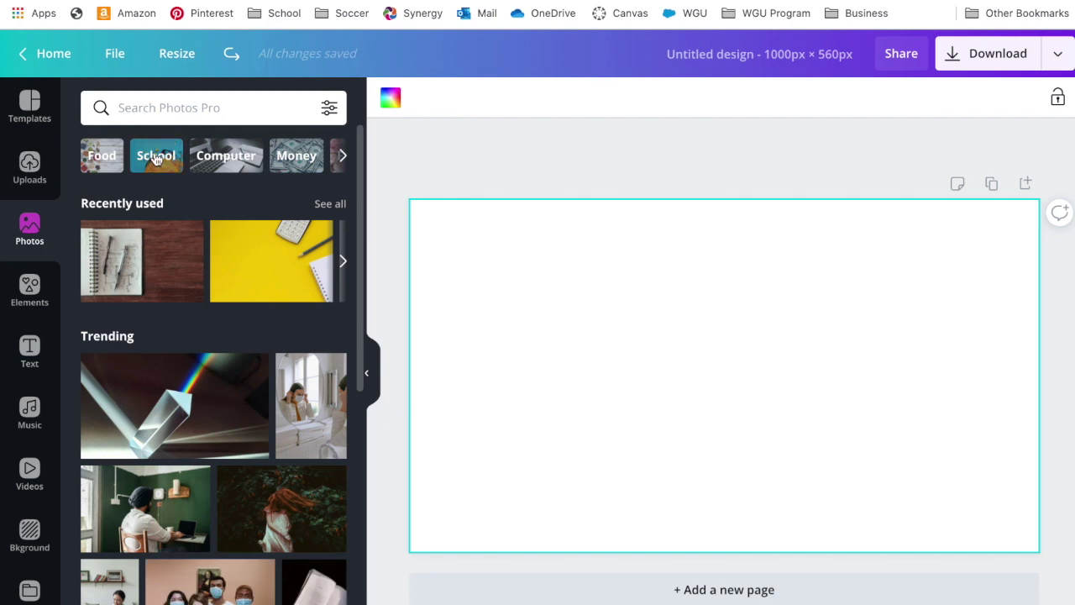
pyautogui.click(156, 110)
pyautogui.write('school')
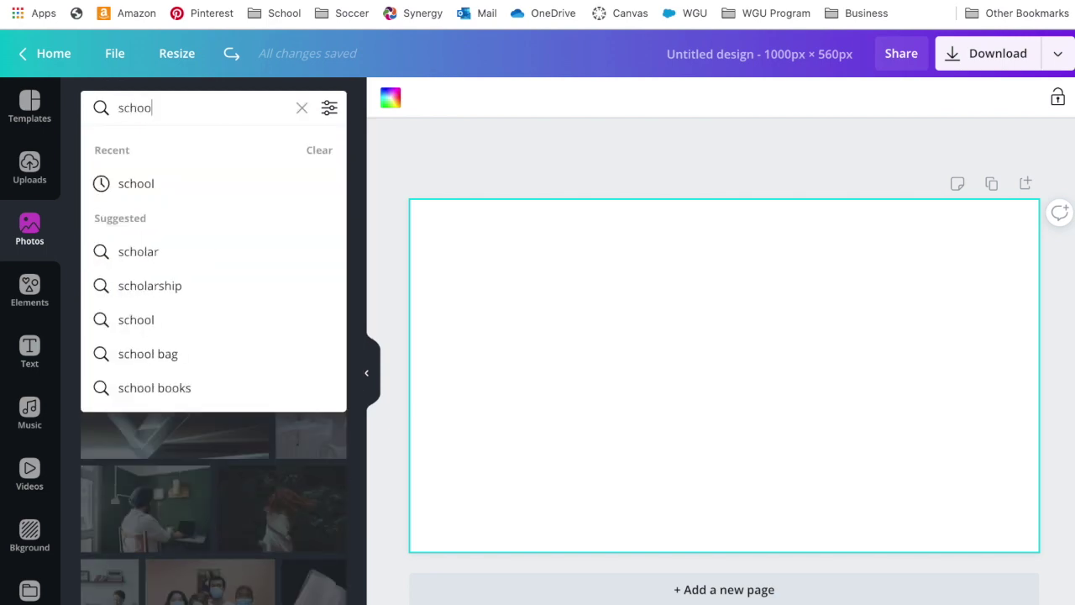
pyautogui.press('Return')
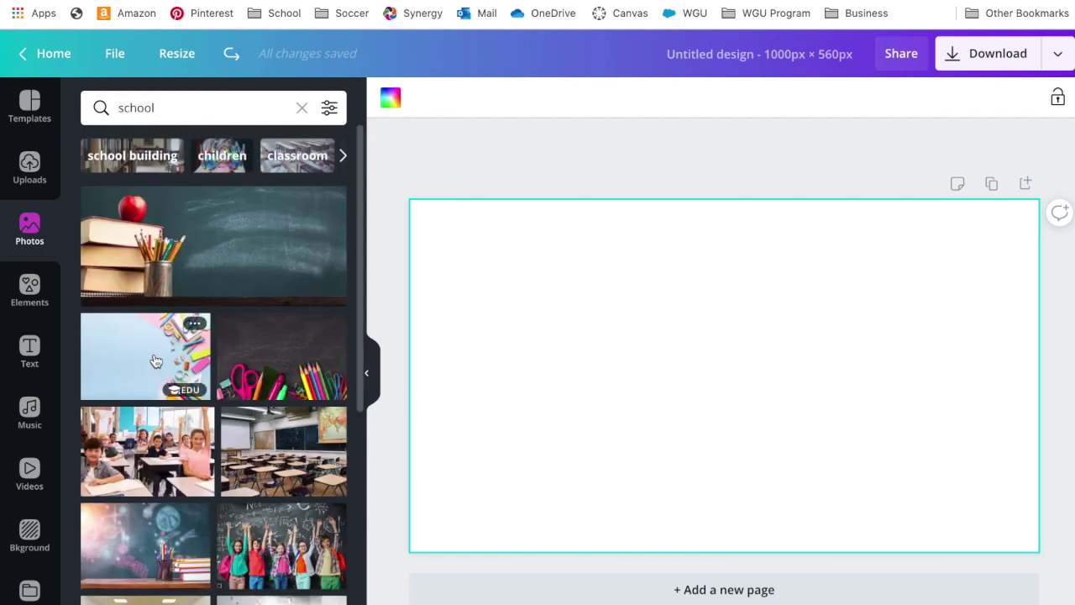
# Step: Try school photos as the background, settling on the rainbow coloured pencils photo
pyautogui.moveTo(155, 359); pyautogui.dragTo(417, 344)
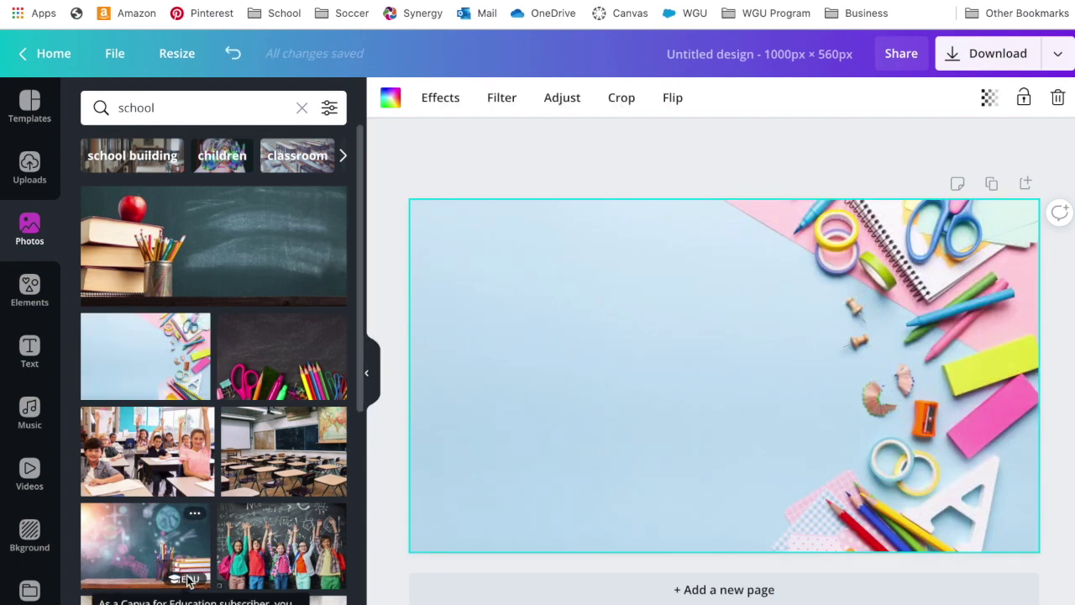
pyautogui.scroll(-1, 227, 406)
pyautogui.scroll(-5, 226, 407)
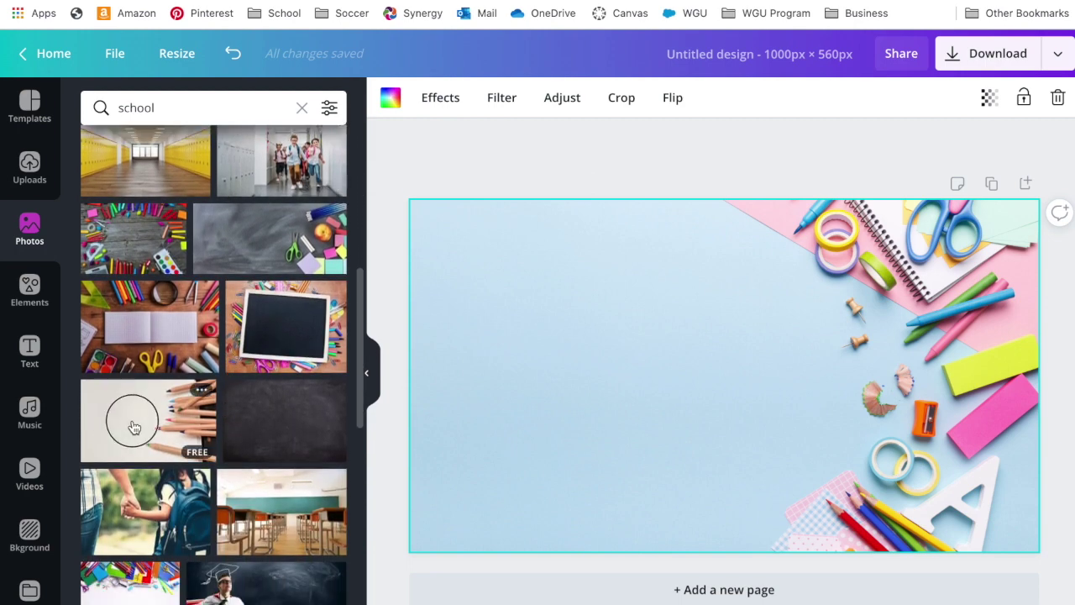
pyautogui.moveTo(134, 427)
pyautogui.mouseDown()
pyautogui.moveTo(432, 355)
pyautogui.moveTo(434, 363)
pyautogui.mouseUp()
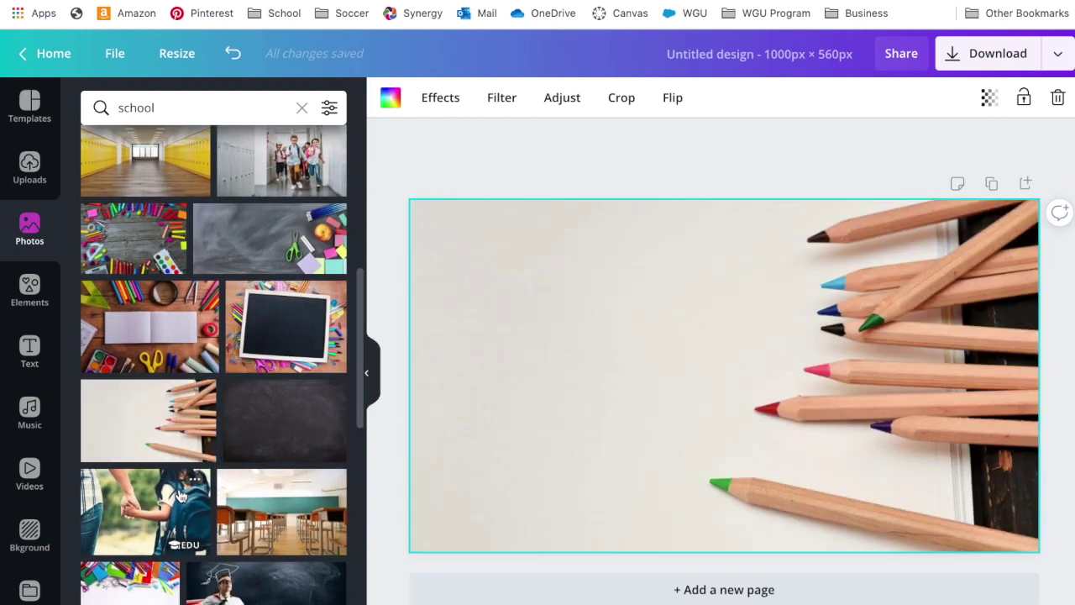
pyautogui.scroll(-2, 185, 495)
pyautogui.moveTo(184, 498)
pyautogui.mouseDown()
pyautogui.moveTo(384, 423)
pyautogui.moveTo(429, 429)
pyautogui.mouseUp()
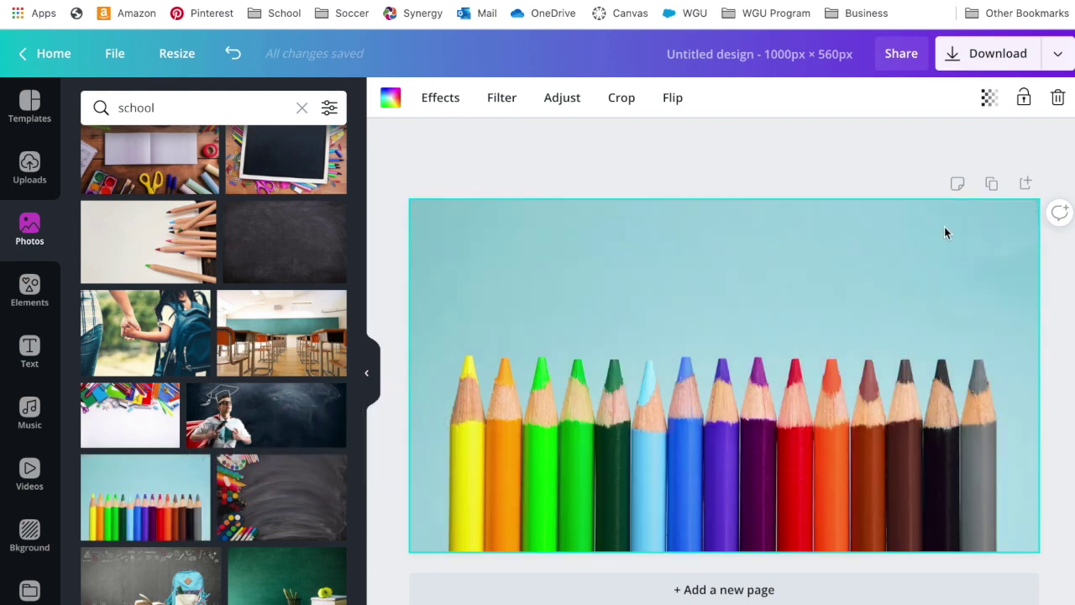
pyautogui.click(163, 107)
# Step: Search photos for 'science' and browse the results
pyautogui.write('science')
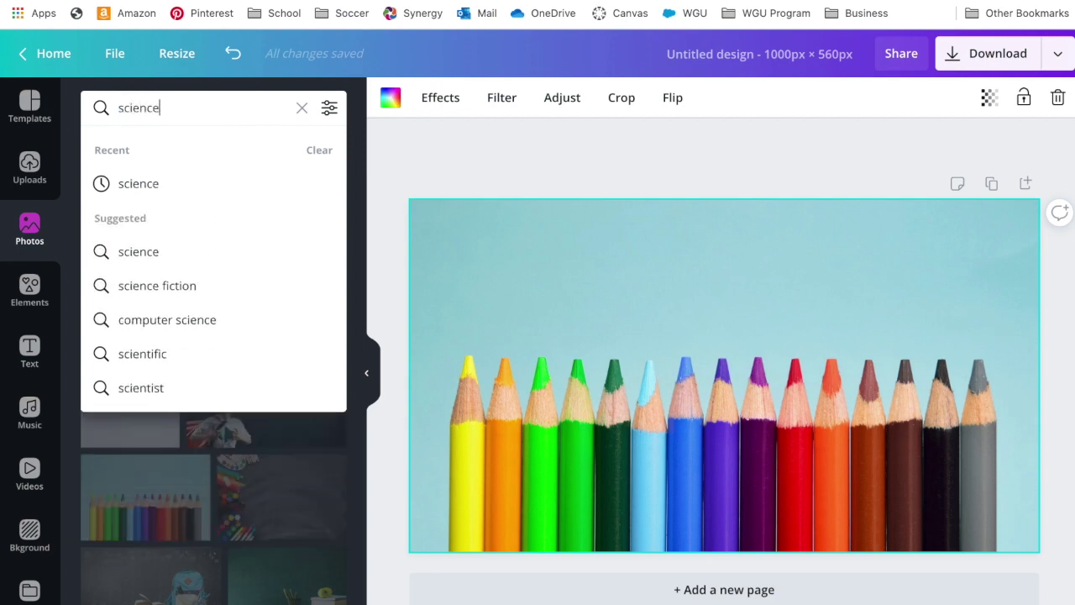
pyautogui.press('Return')
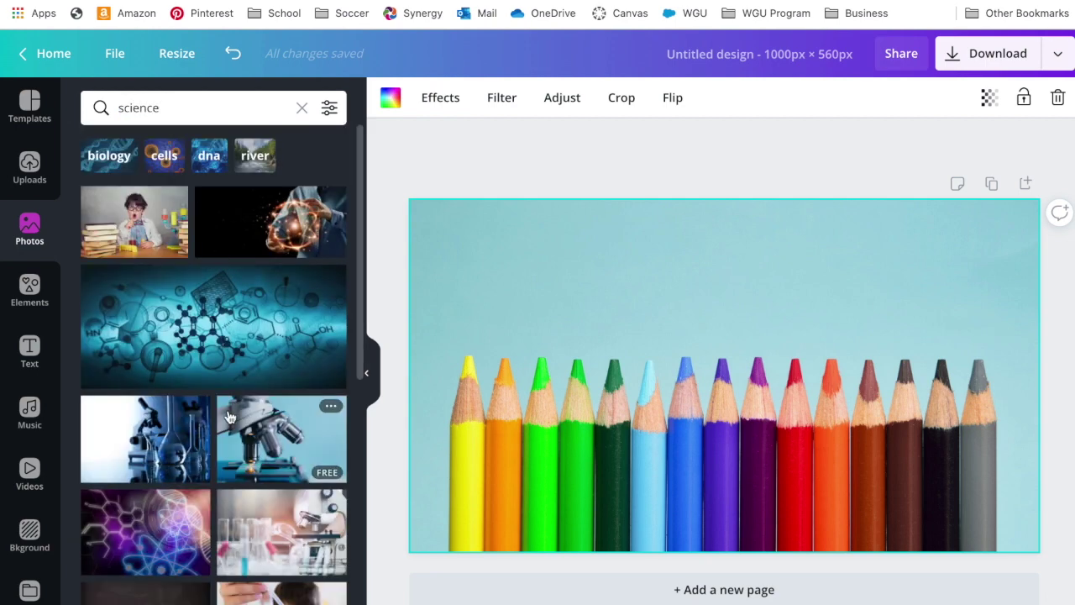
pyautogui.scroll(-7, 246, 363)
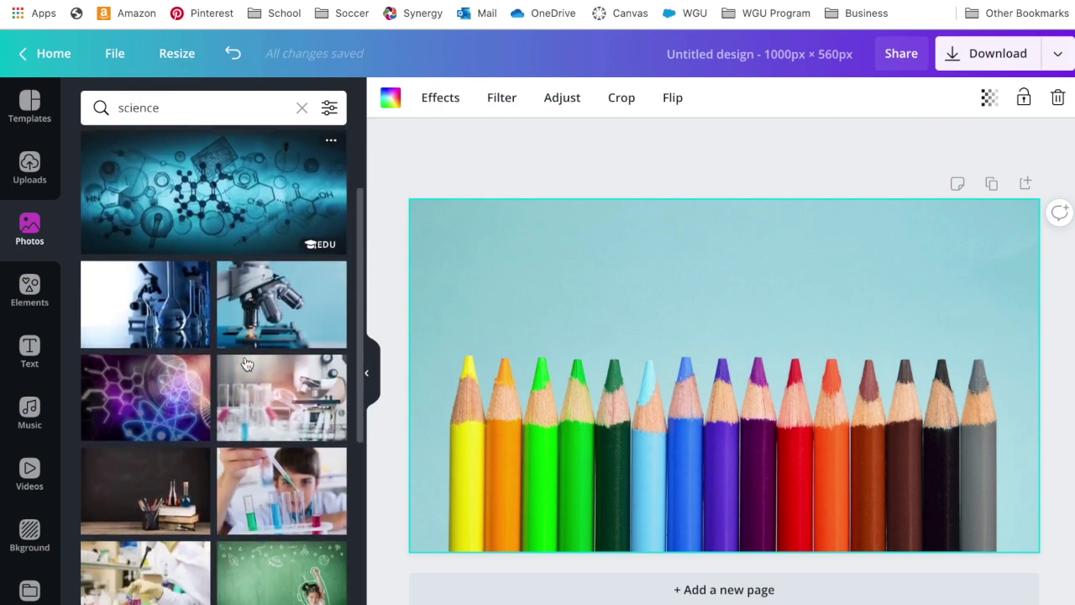
pyautogui.scroll(8, 246, 363)
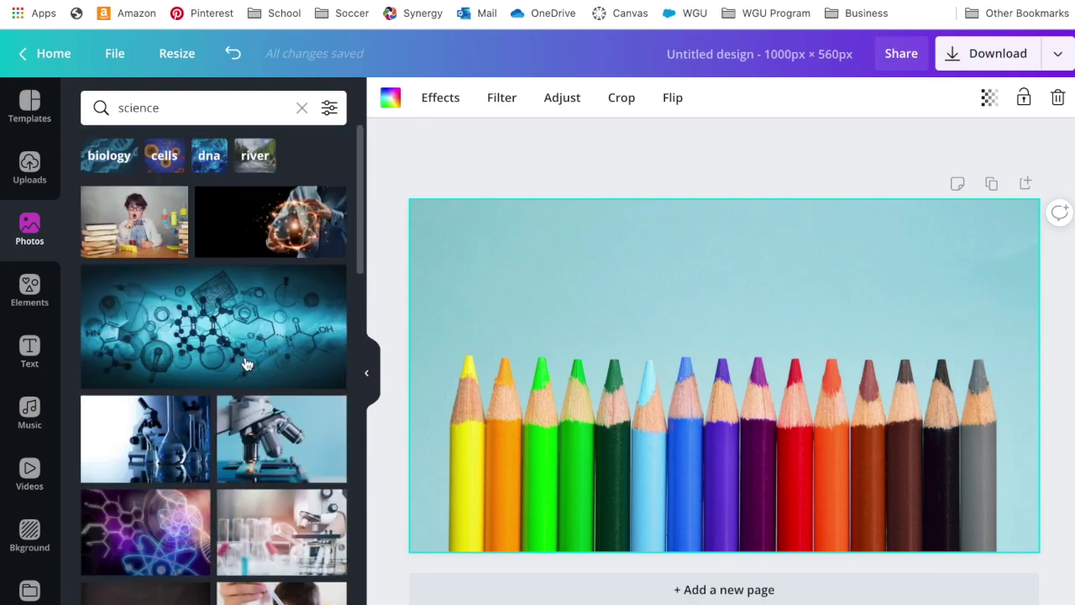
pyautogui.scroll(-8, 246, 363)
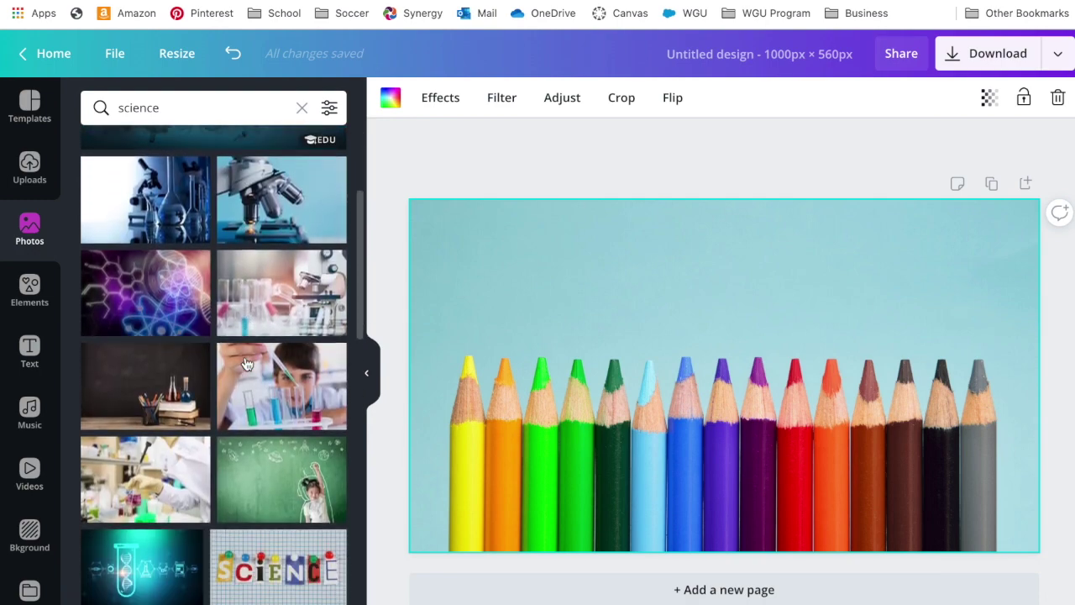
pyautogui.scroll(-10, 246, 362)
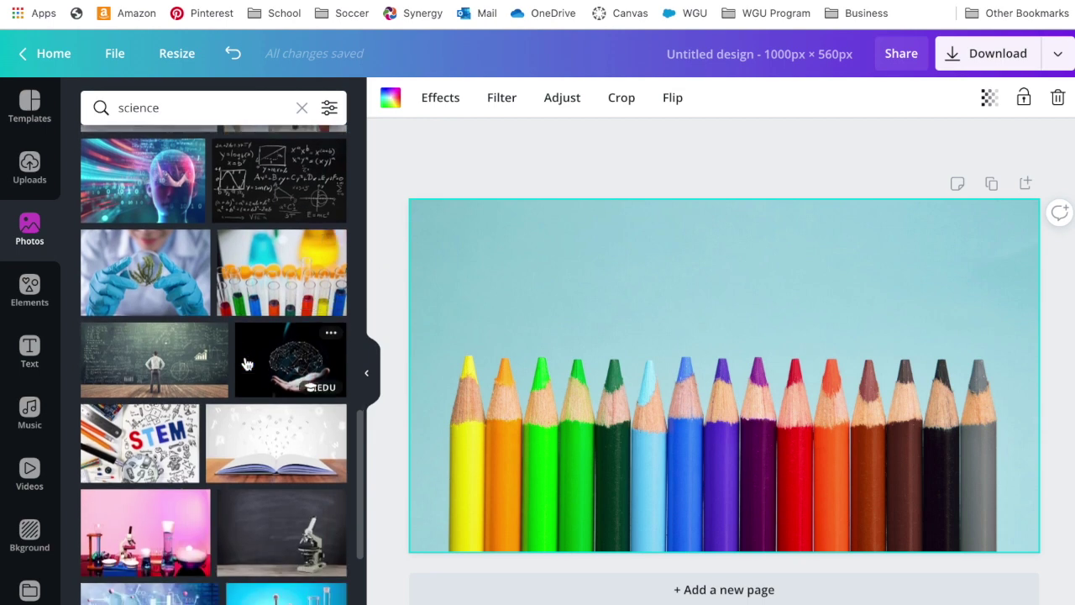
pyautogui.scroll(-10, 246, 363)
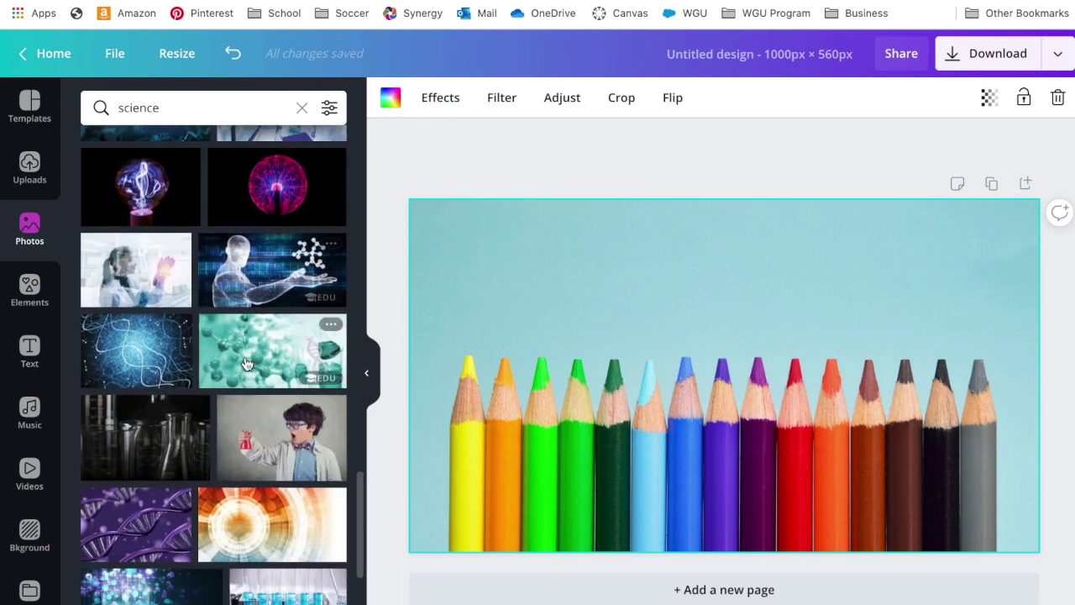
# Step: Search photos for 'microscope' and try a teal microscope photo on the page, then remove it
pyautogui.click(195, 109)
pyautogui.write('micros')
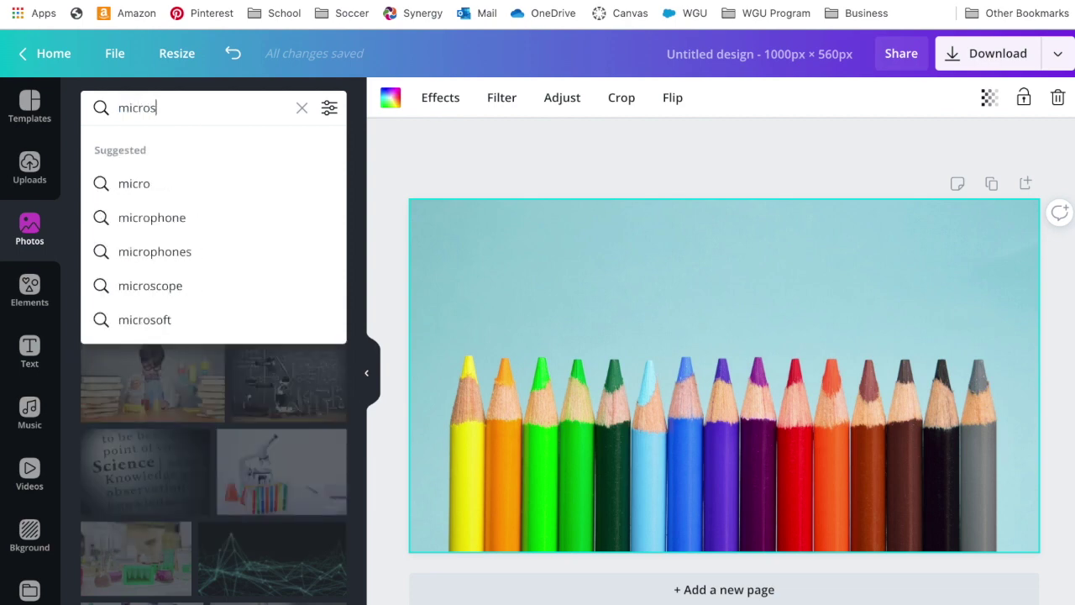
pyautogui.write('cope')
pyautogui.press('Return')
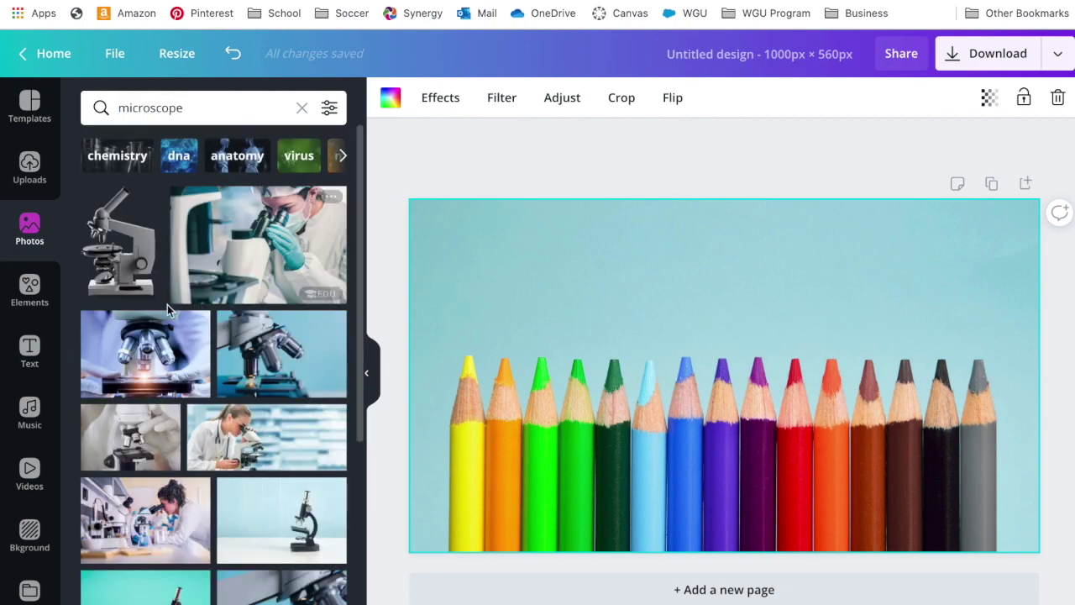
pyautogui.moveTo(113, 586); pyautogui.dragTo(446, 324)
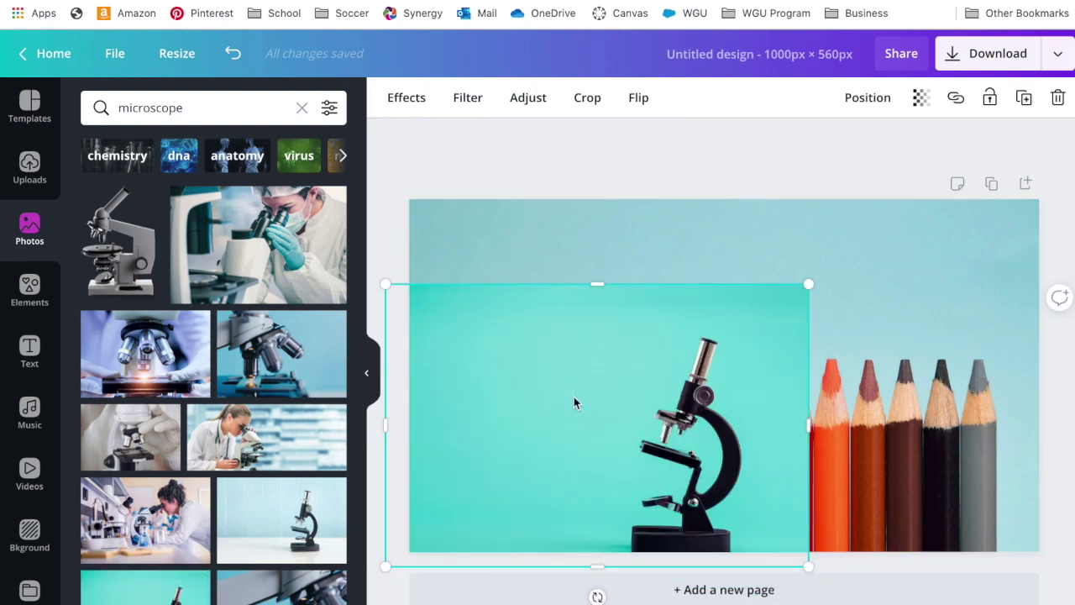
pyautogui.press('Delete')
# Step: Delete the pencils background and make the white-table microscope photo the background
pyautogui.click(586, 308)
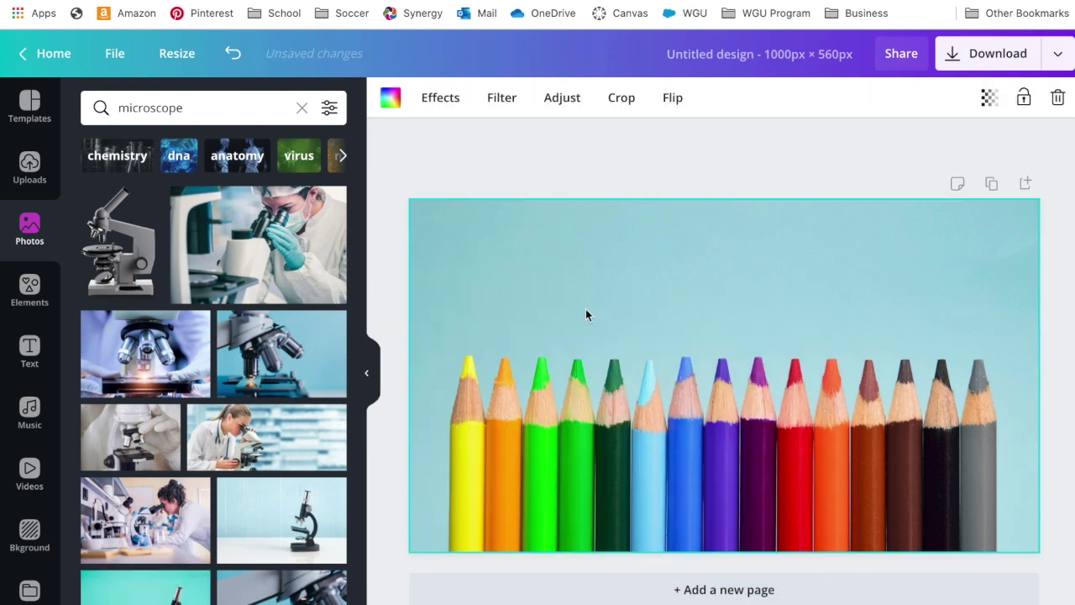
pyautogui.press('Delete')
pyautogui.moveTo(145, 588); pyautogui.dragTo(427, 451)
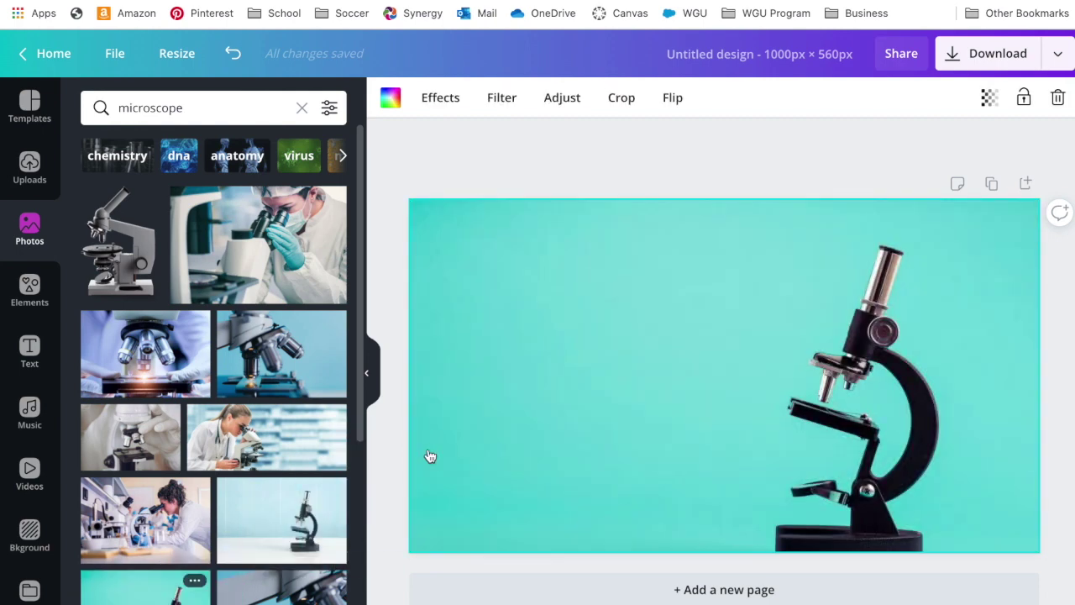
pyautogui.moveTo(261, 519); pyautogui.dragTo(256, 497)
# Step: Set the blue microscope lens close-up as the background, then delete it to try a colour
pyautogui.moveTo(277, 368); pyautogui.dragTo(420, 249)
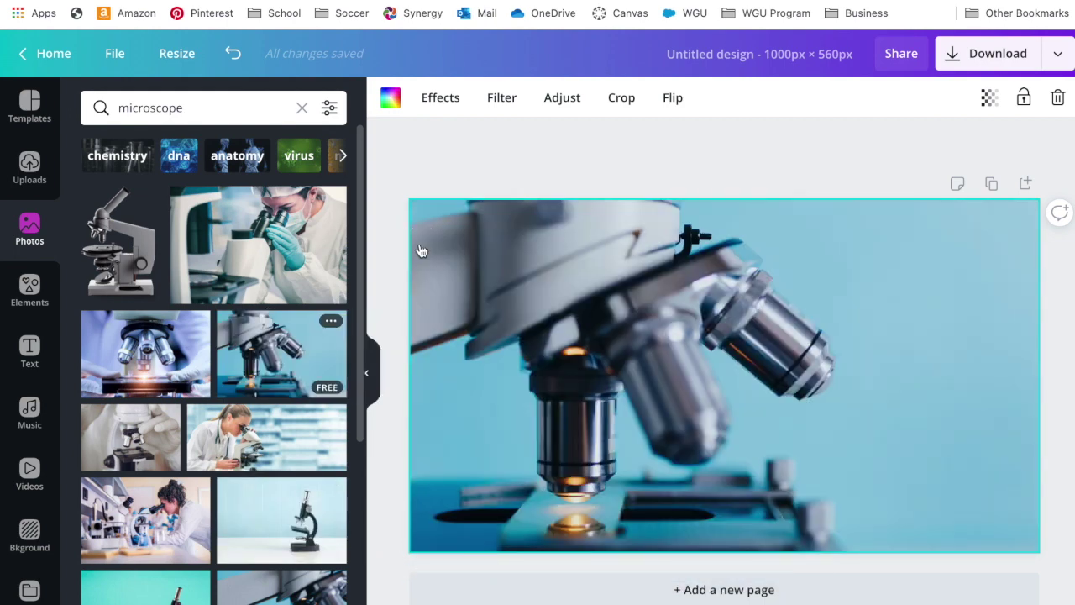
pyautogui.click(464, 135)
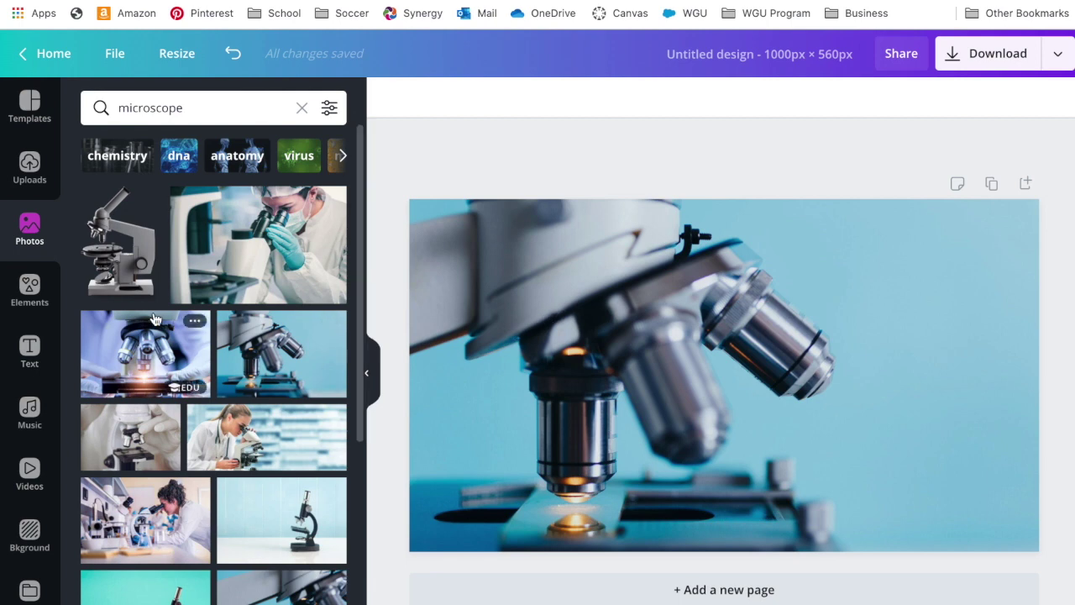
pyautogui.click(450, 249)
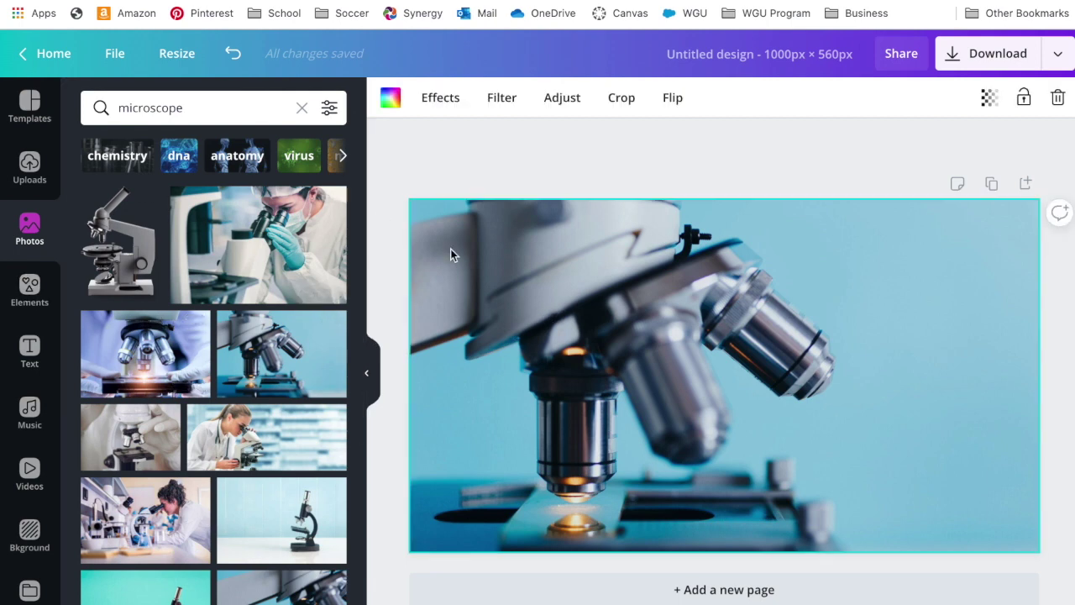
pyautogui.press('Delete')
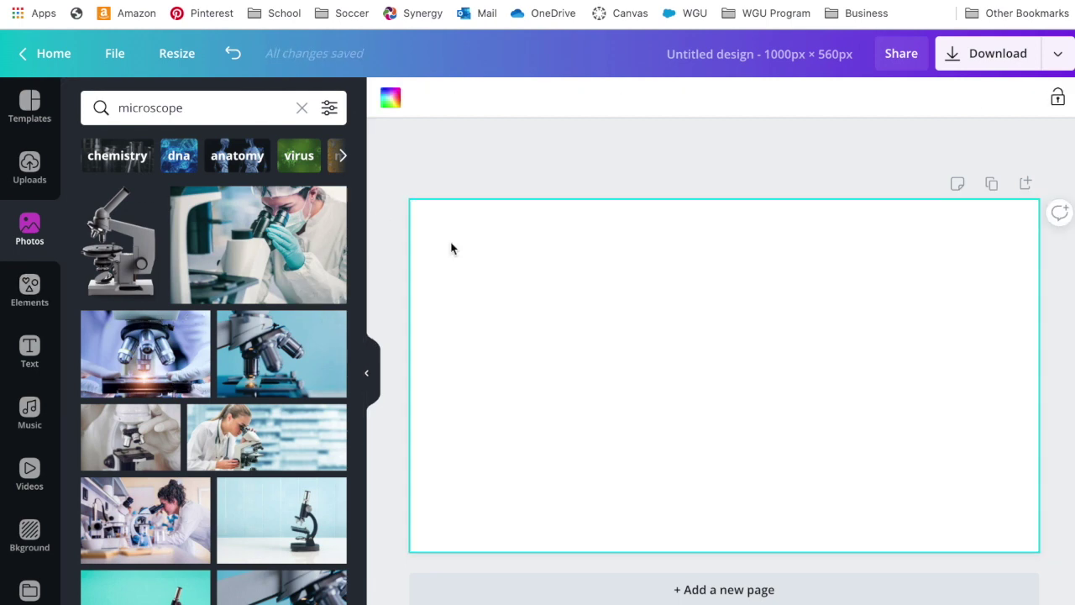
# Step: Try a dark green page background, then undo twice to restore the microscope photo
pyautogui.click(392, 98)
pyautogui.click(235, 442)
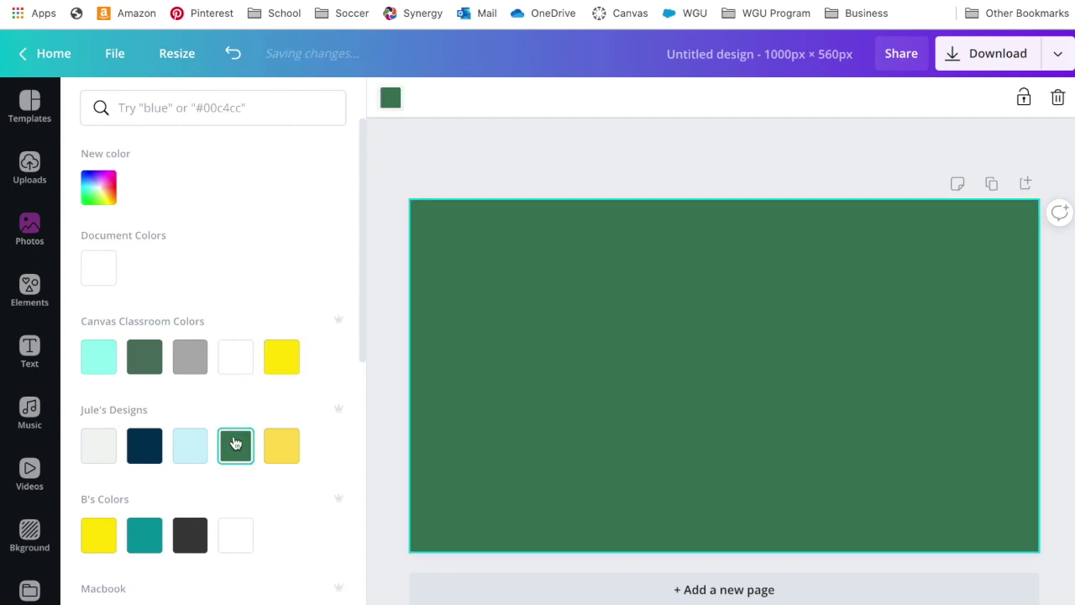
pyautogui.hotkey('ctrl', 'z')
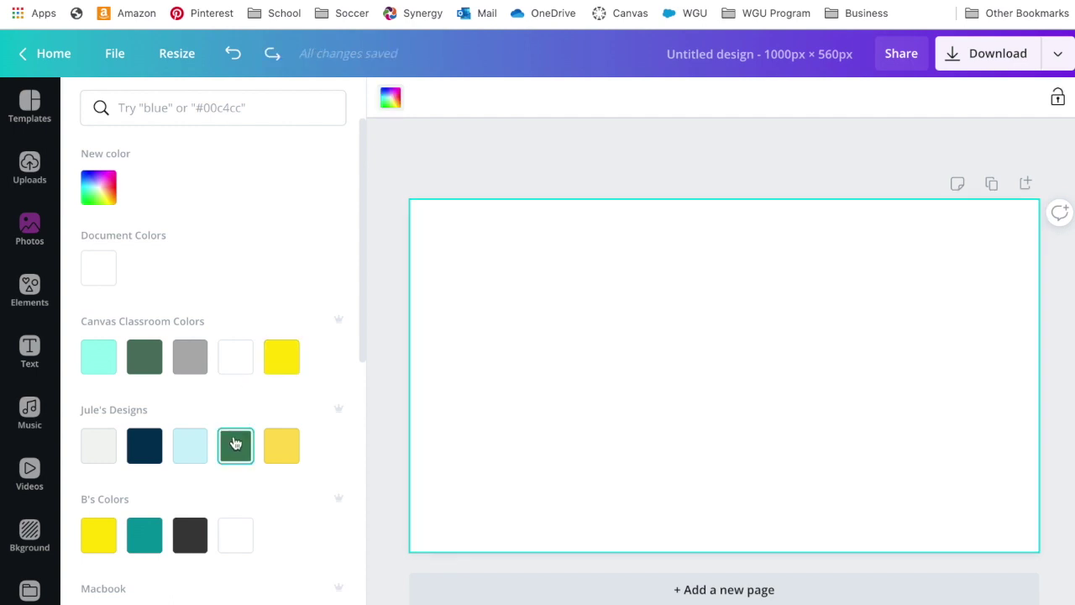
pyautogui.hotkey('ctrl', 'z')
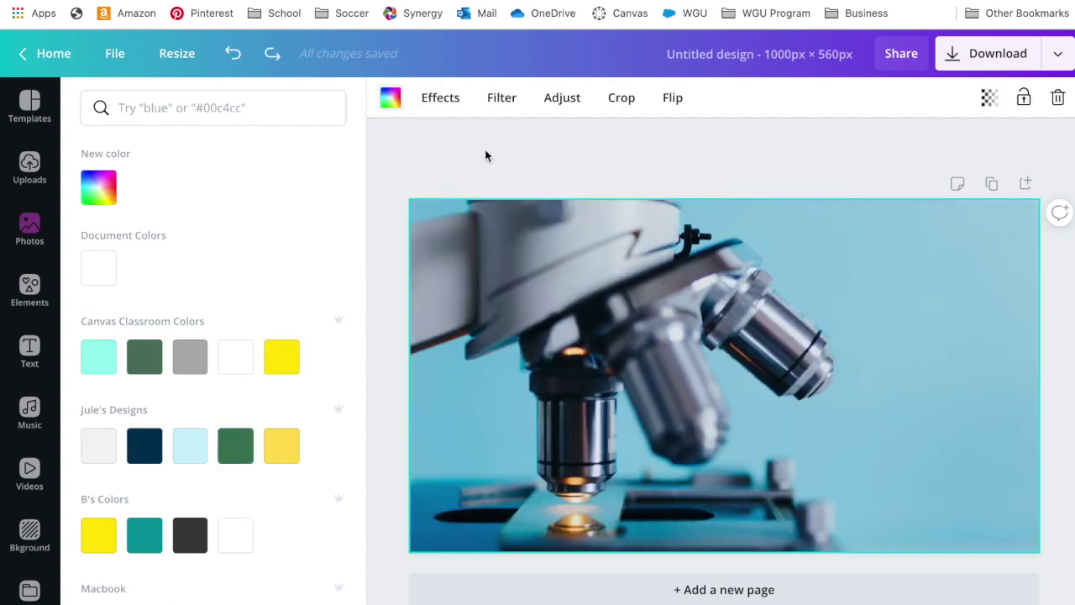
# Step: Add a test heading reading 'FDHFLA', then delete it
pyautogui.click(32, 346)
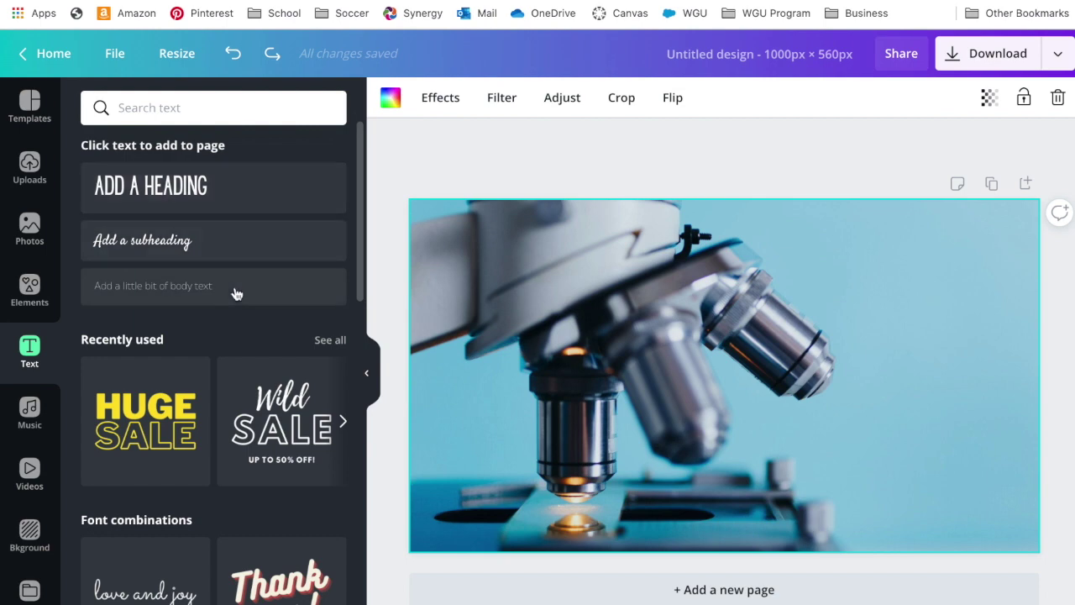
pyautogui.click(225, 199)
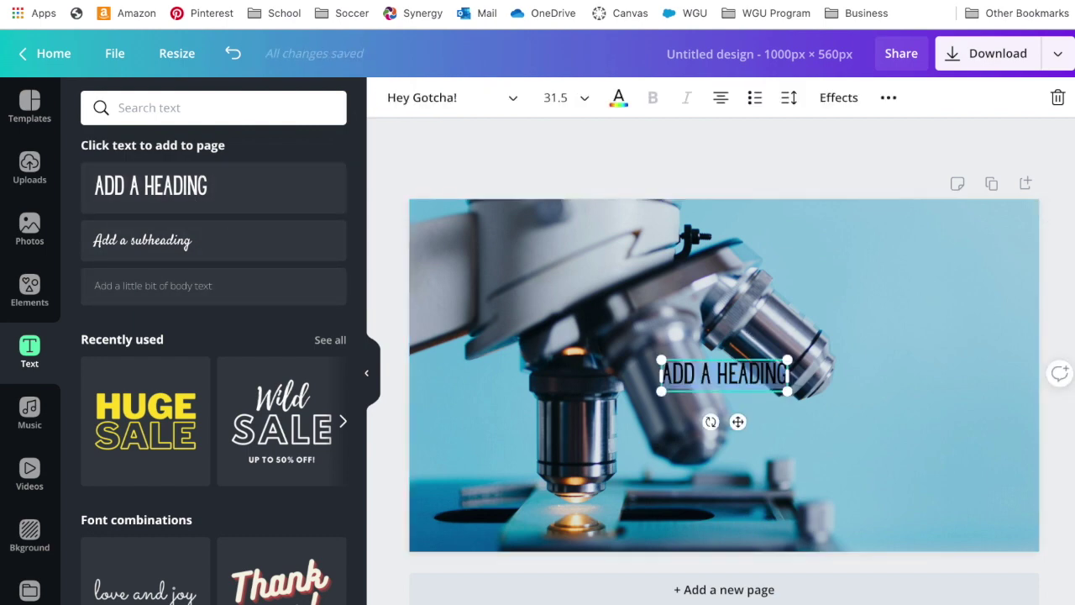
pyautogui.write('FDHFLA')
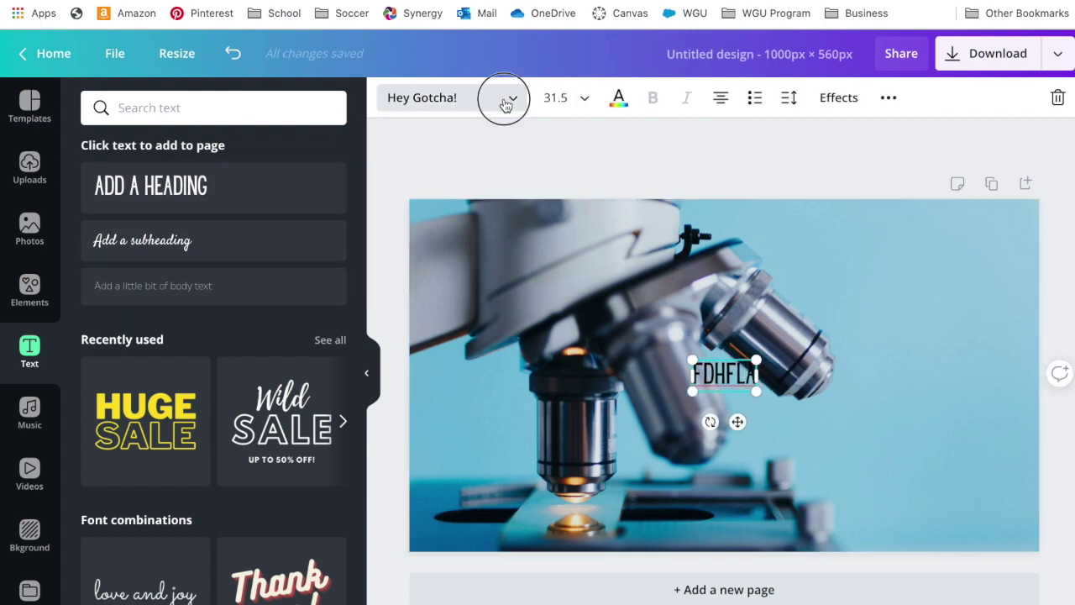
pyautogui.click(504, 96)
pyautogui.click(504, 96)
pyautogui.click(717, 396)
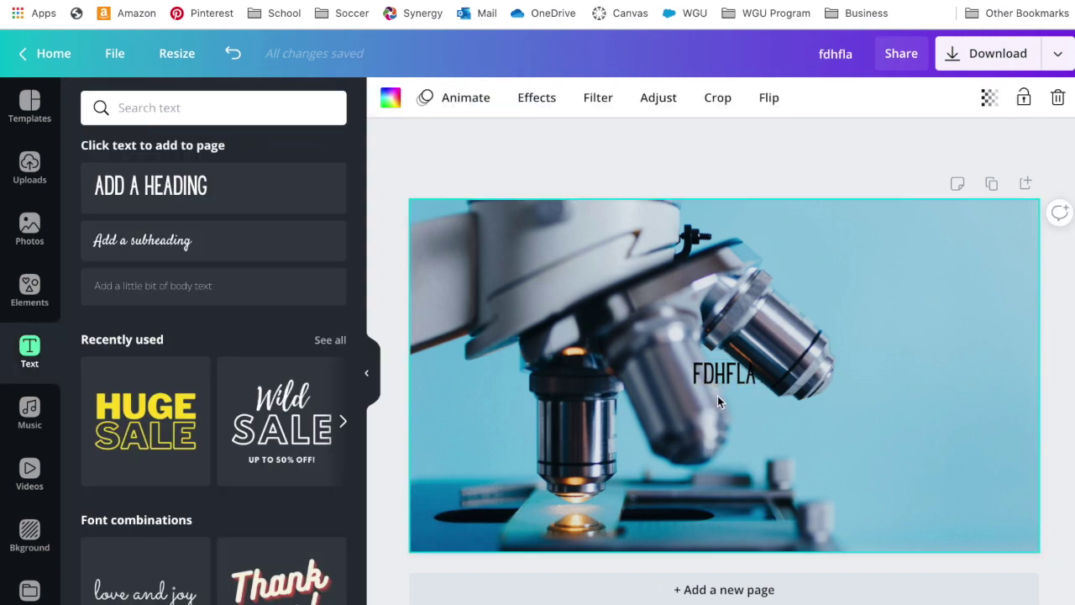
pyautogui.click(717, 381)
pyautogui.press('Delete')
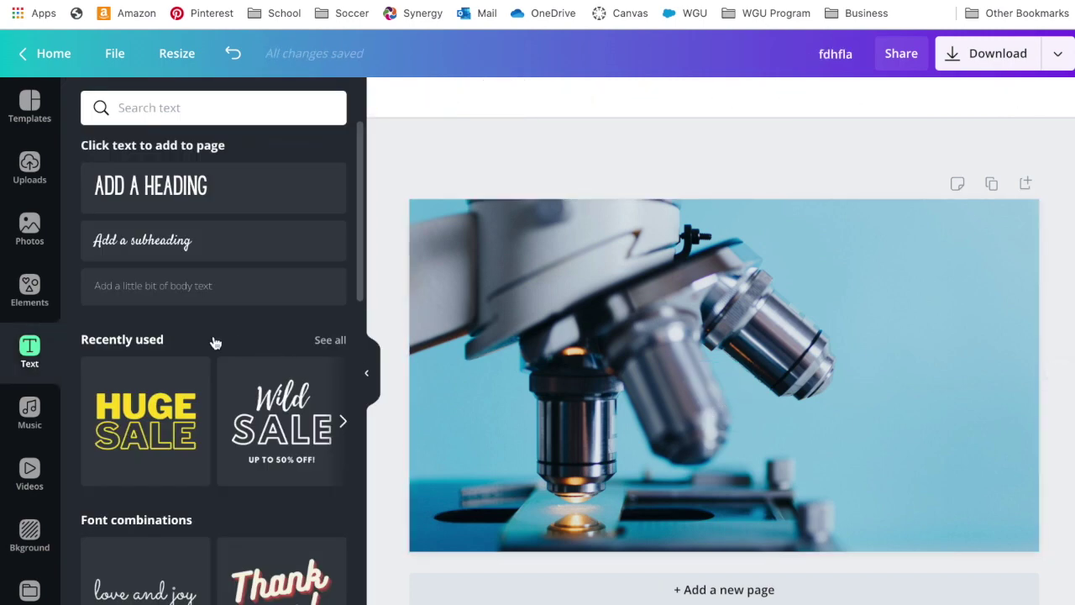
# Step: Add the yellow HUGE SALE text design from the Text panel onto the photo
pyautogui.scroll(-7, 214, 342)
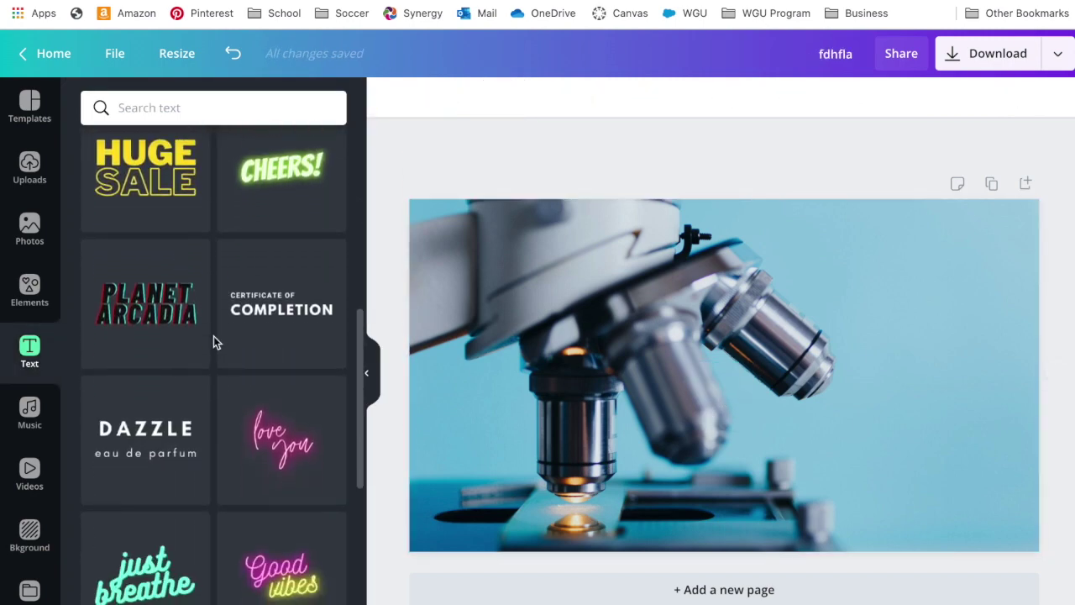
pyautogui.scroll(-4, 213, 336)
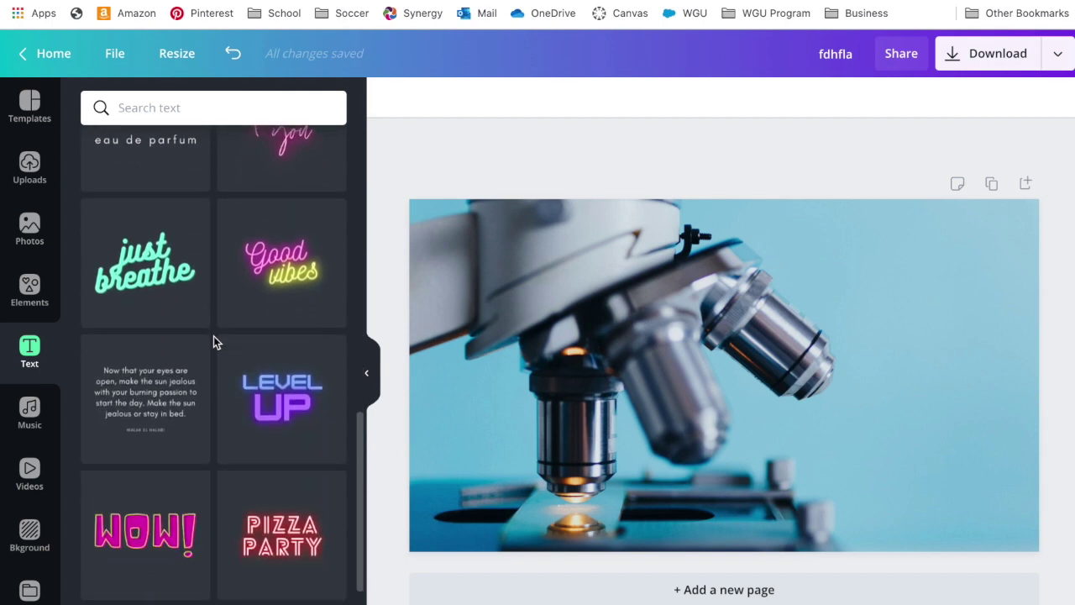
pyautogui.scroll(-2, 214, 336)
pyautogui.scroll(8, 213, 339)
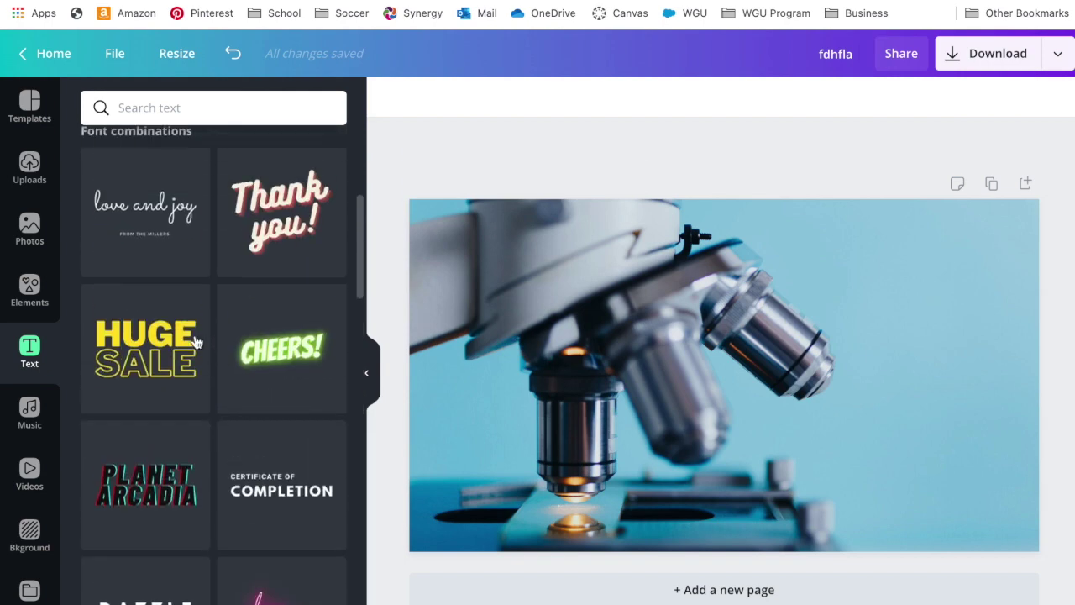
pyautogui.click(195, 342)
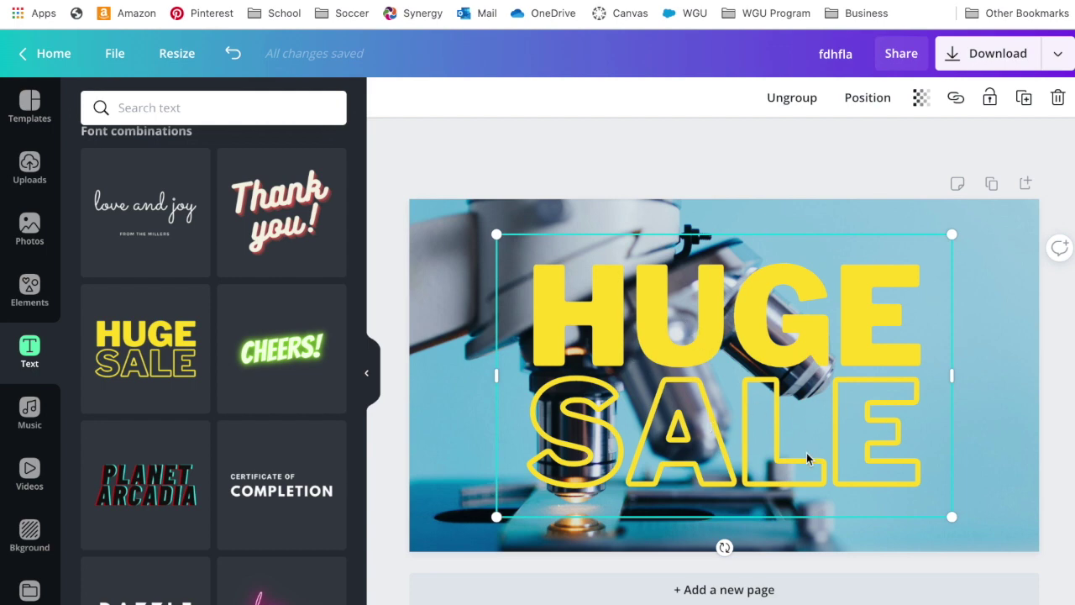
# Step: Ungroup the HUGE SALE design and delete SALE, keeping only HUGE
pyautogui.click(774, 447)
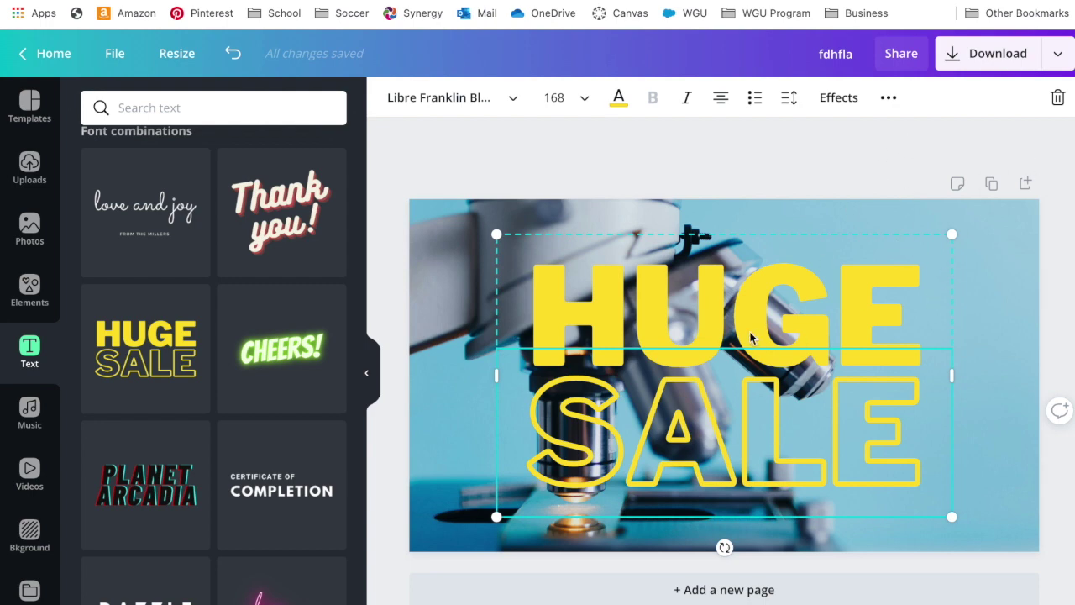
pyautogui.click(888, 98)
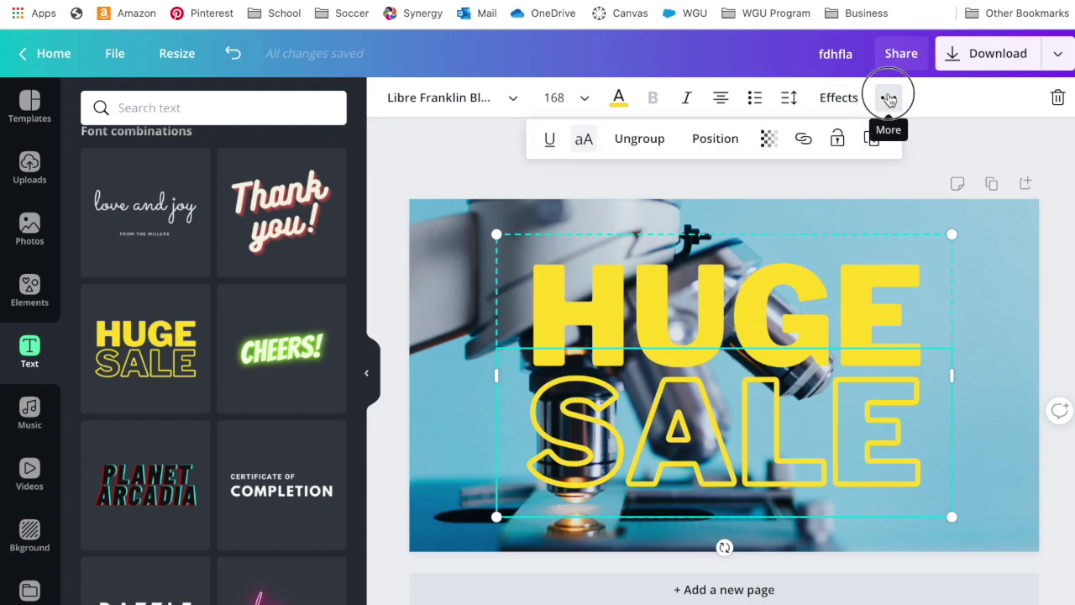
pyautogui.click(644, 141)
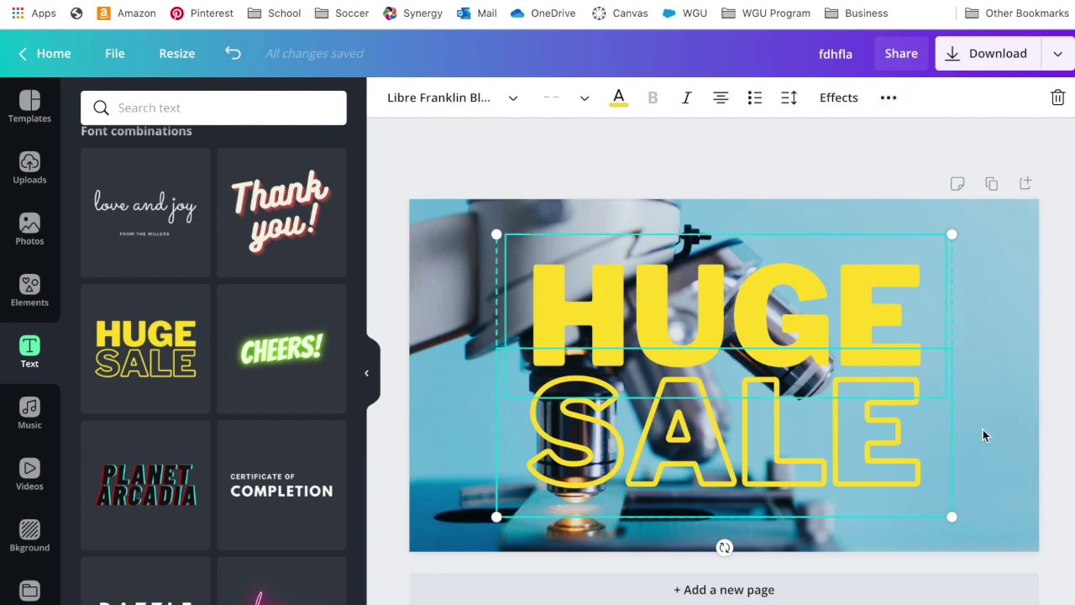
pyautogui.click(856, 462)
pyautogui.click(1029, 414)
pyautogui.click(821, 463)
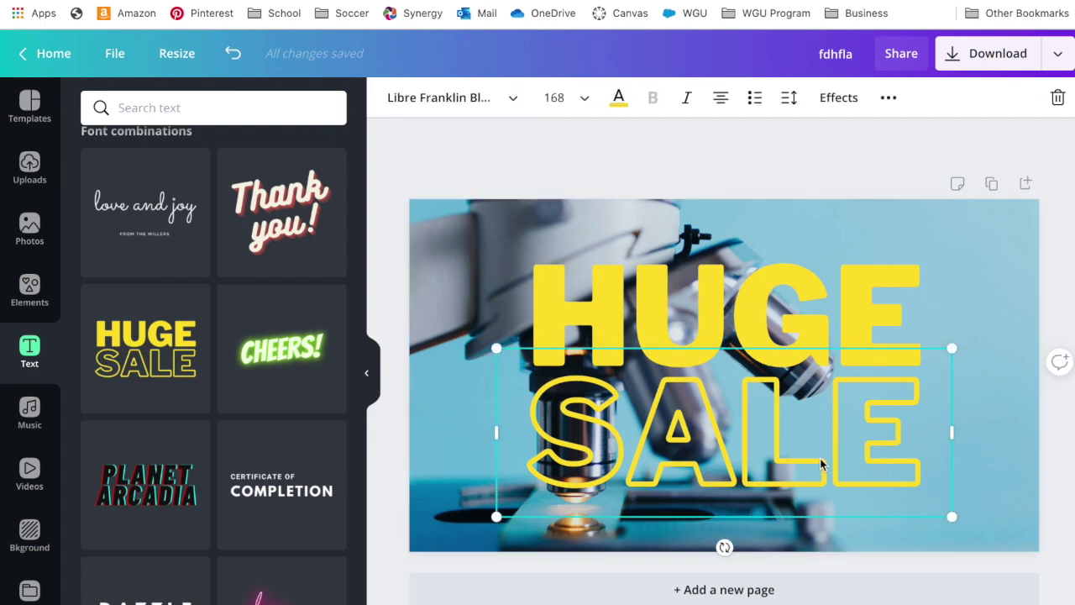
pyautogui.press('Delete')
pyautogui.click(724, 331)
# Step: Replace HUGE with 'PHYSICAL SCIENCE' and widen the text box across the full image
pyautogui.doubleClick(724, 330)
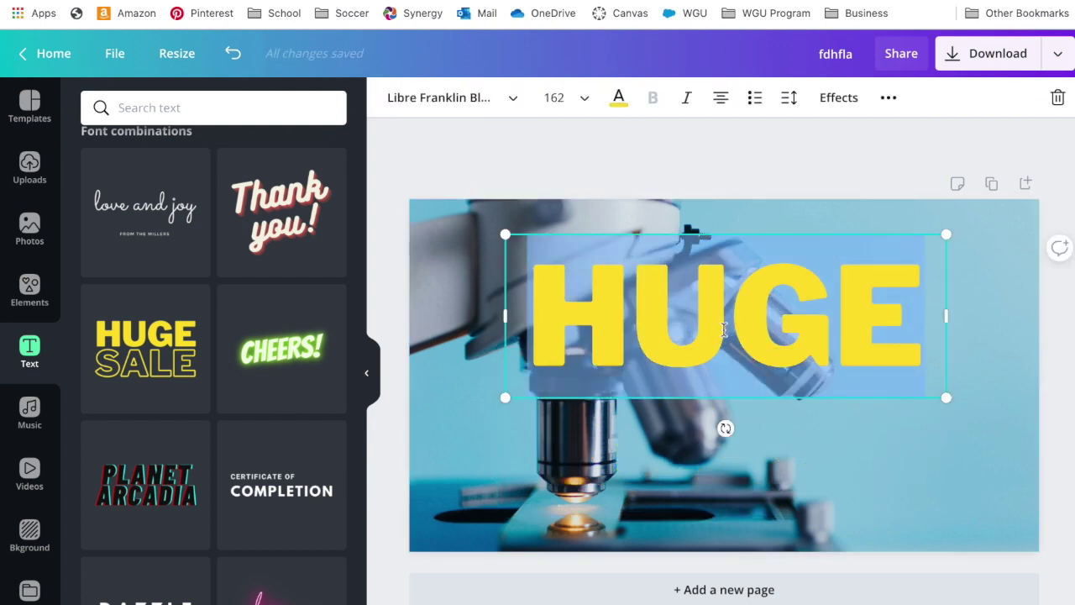
pyautogui.write('SC')
pyautogui.press('BackSpace')
pyautogui.press('BackSpace')
pyautogui.write('P')
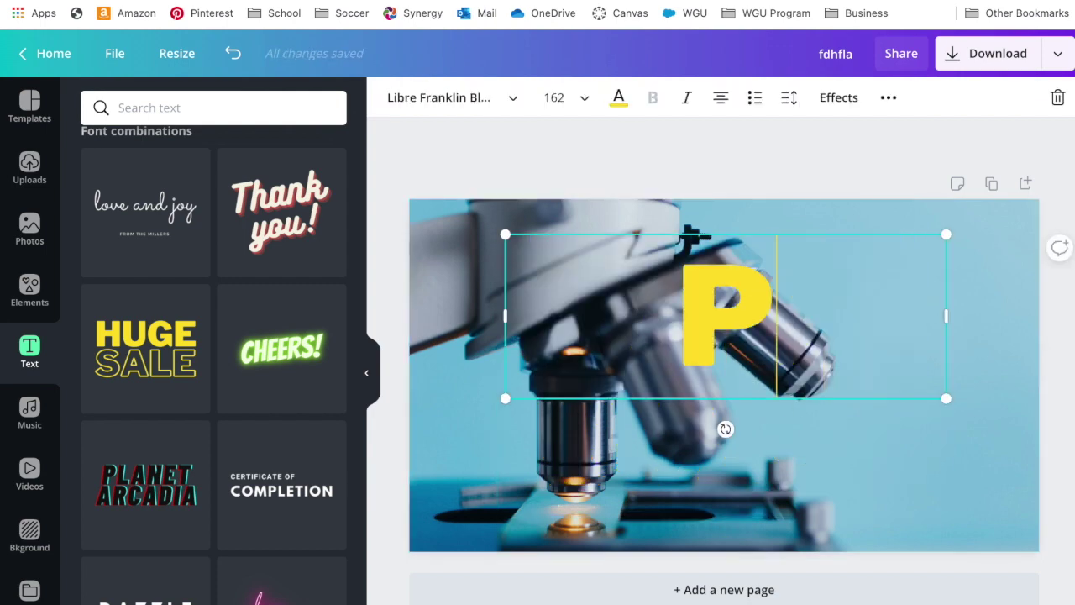
pyautogui.write('HYSICAL SCIENCE')
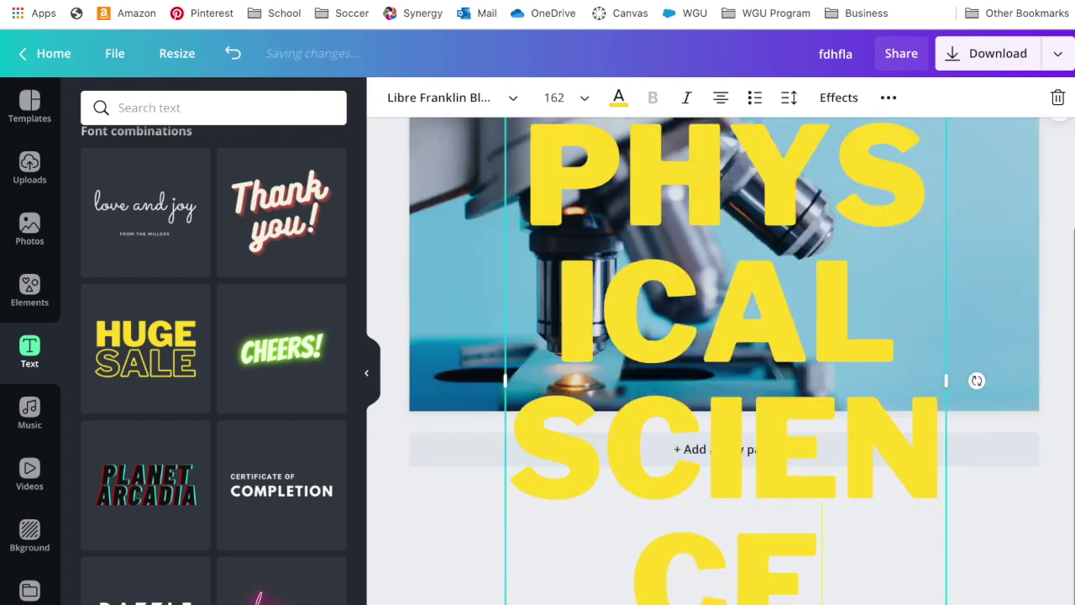
pyautogui.moveTo(946, 381); pyautogui.dragTo(1049, 377)
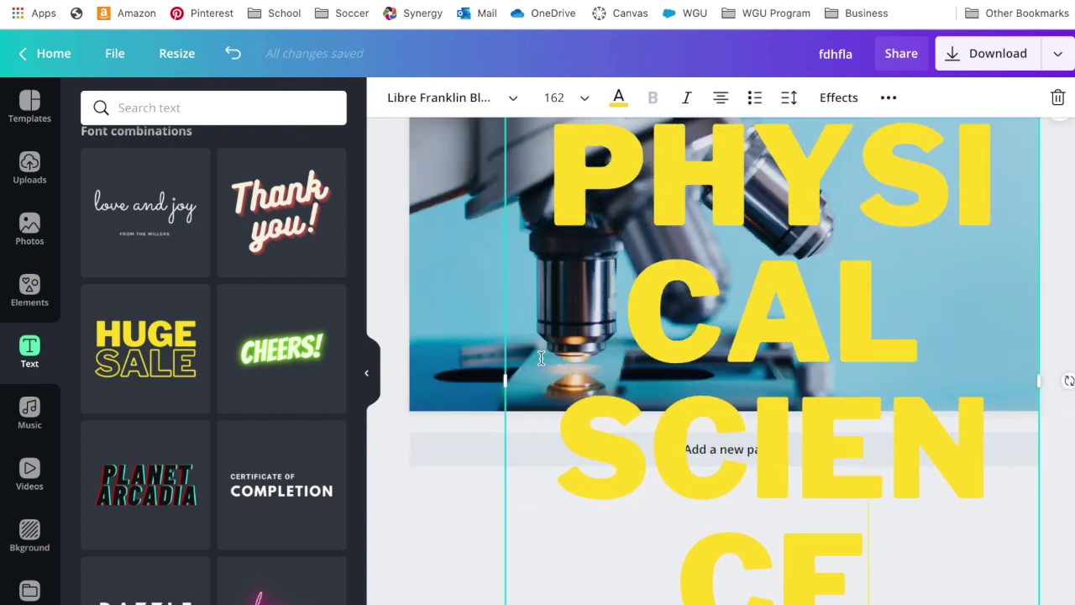
pyautogui.moveTo(506, 380); pyautogui.dragTo(409, 378)
# Step: Step the title's font size up through 42, 72, 96 and 104
pyautogui.click(588, 98)
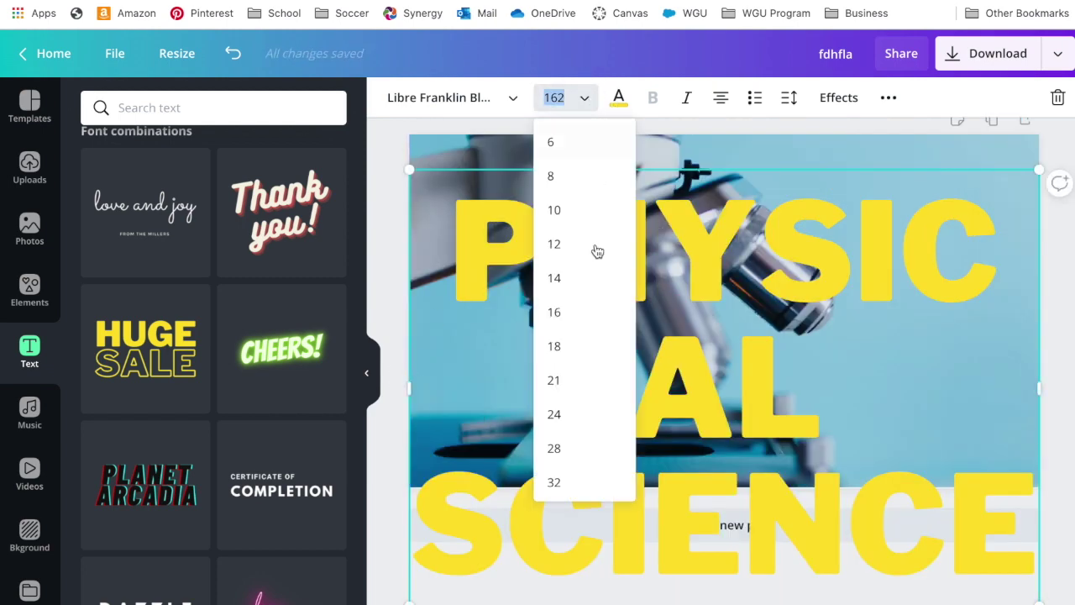
pyautogui.scroll(-2, 576, 408)
pyautogui.click(577, 411)
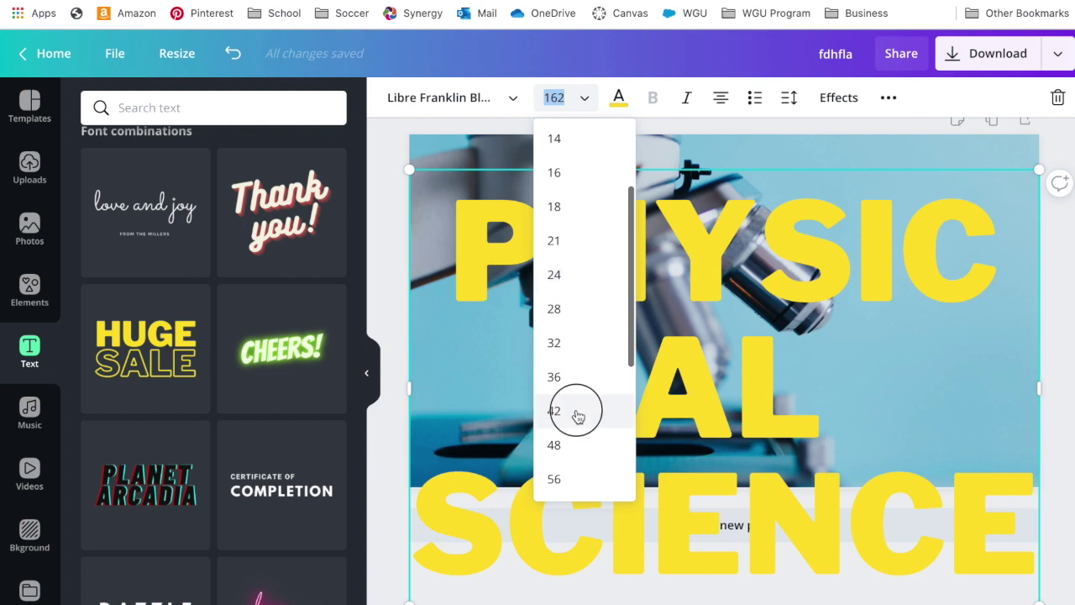
pyautogui.click(586, 98)
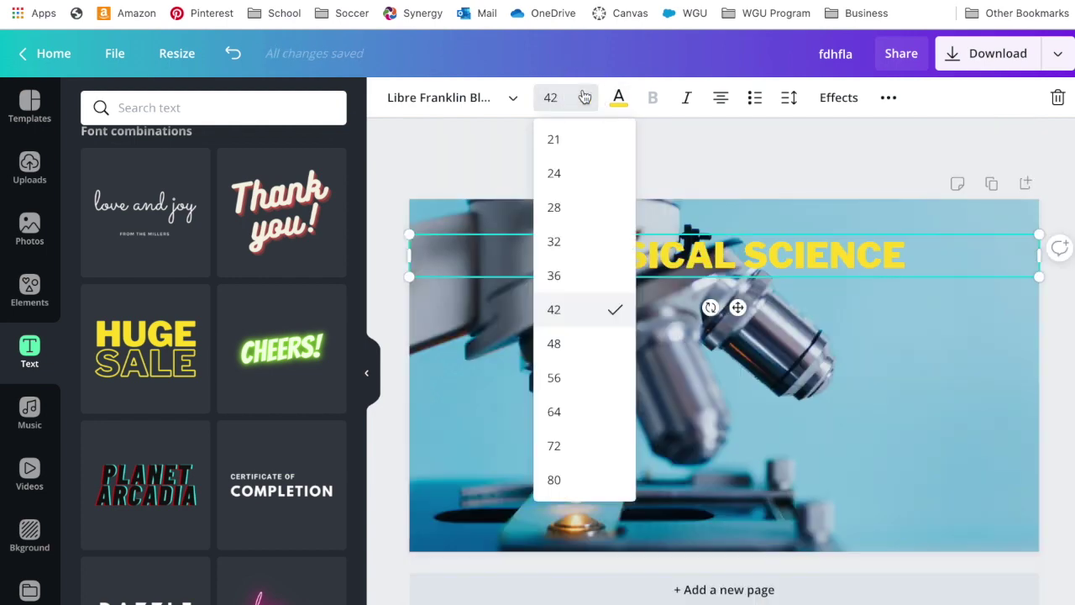
pyautogui.click(587, 459)
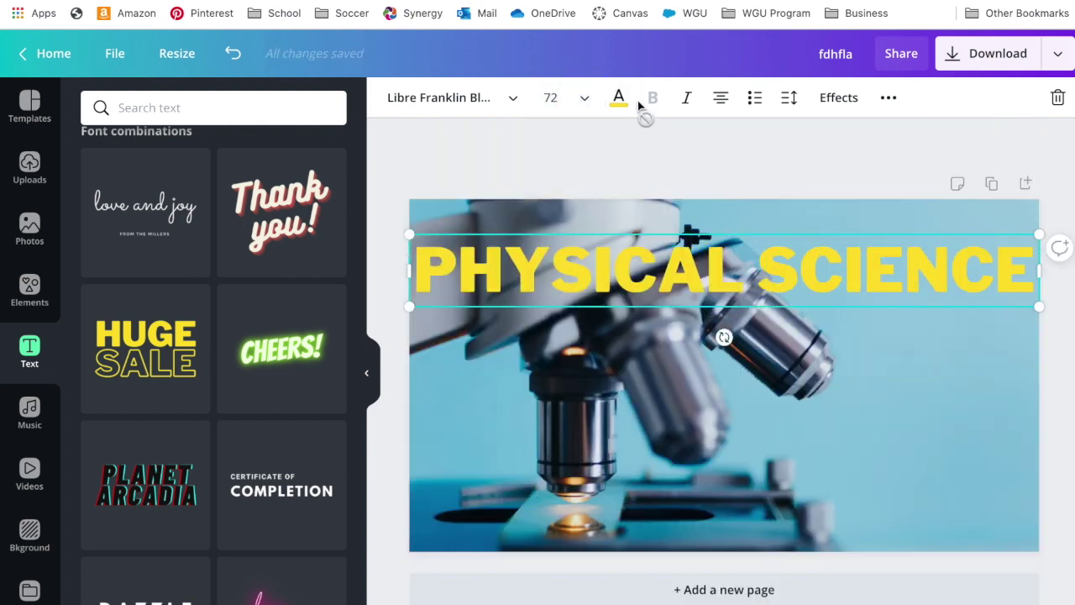
pyautogui.click(585, 99)
pyautogui.click(593, 410)
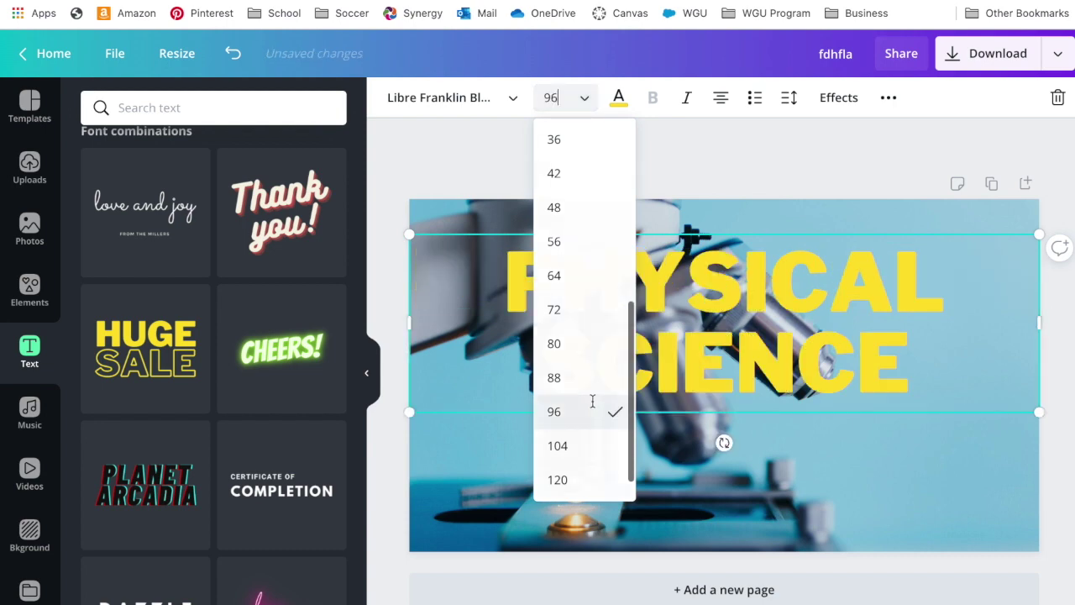
pyautogui.click(585, 98)
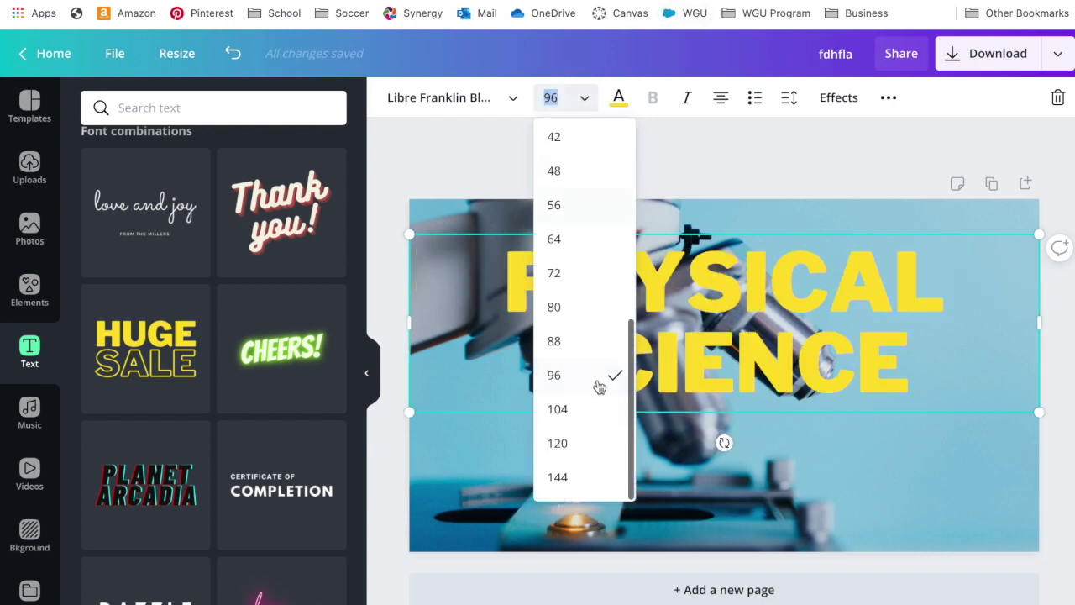
pyautogui.click(592, 412)
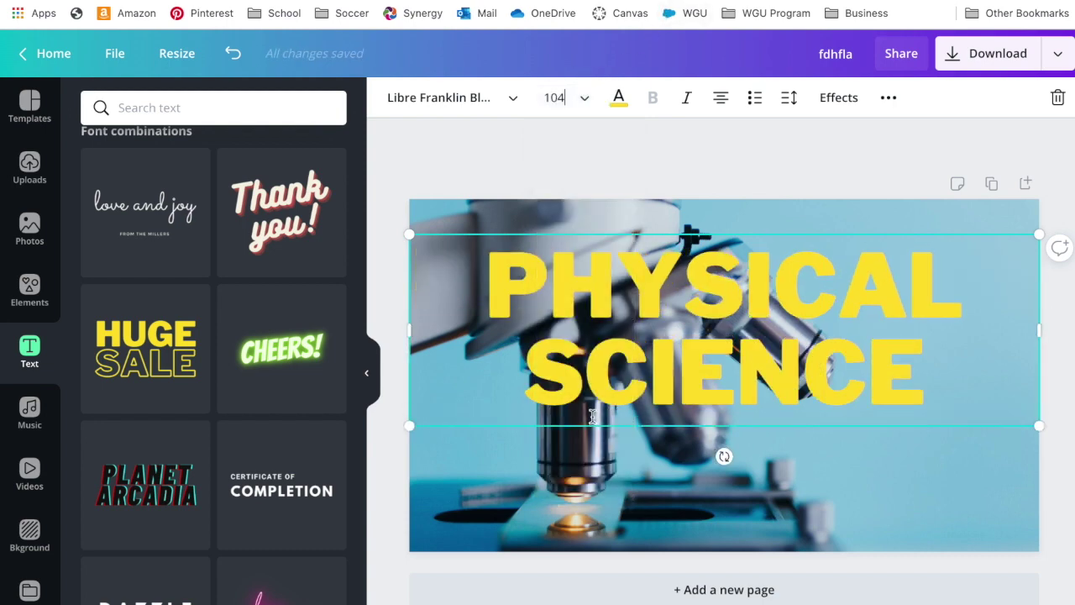
# Step: Try title sizes 120, 144 and 140, settling on font size 135
pyautogui.click(580, 100)
pyautogui.click(589, 442)
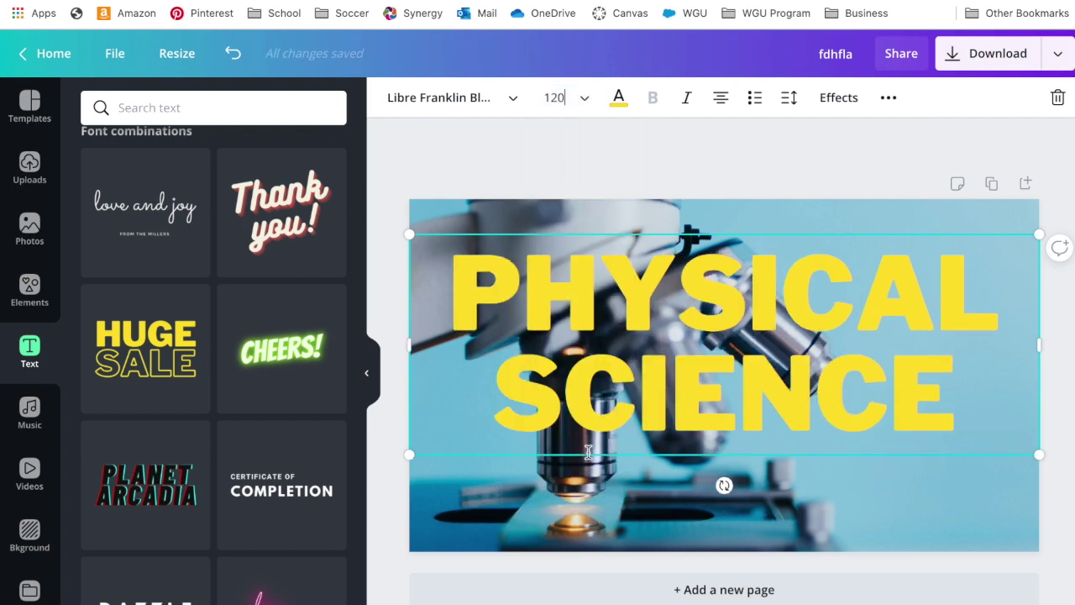
pyautogui.click(588, 99)
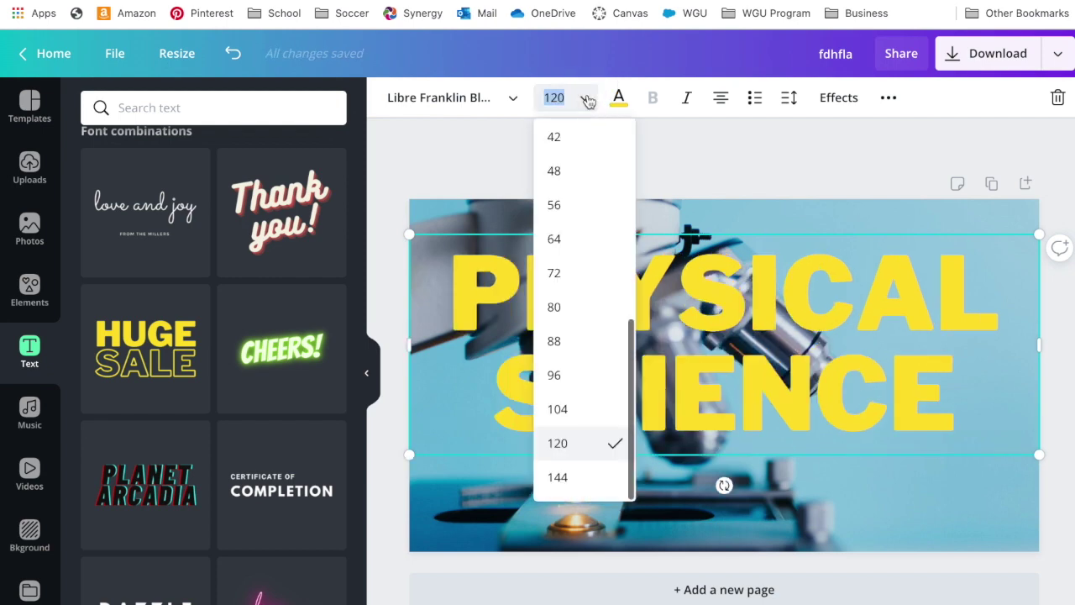
pyautogui.click(599, 477)
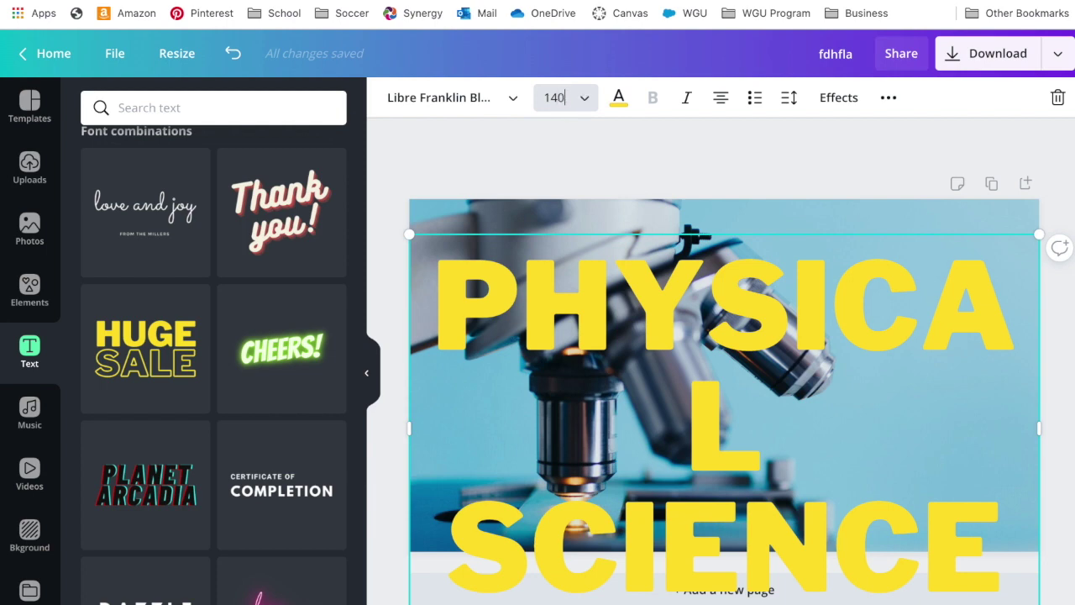
pyautogui.press('Return')
pyautogui.click(579, 102)
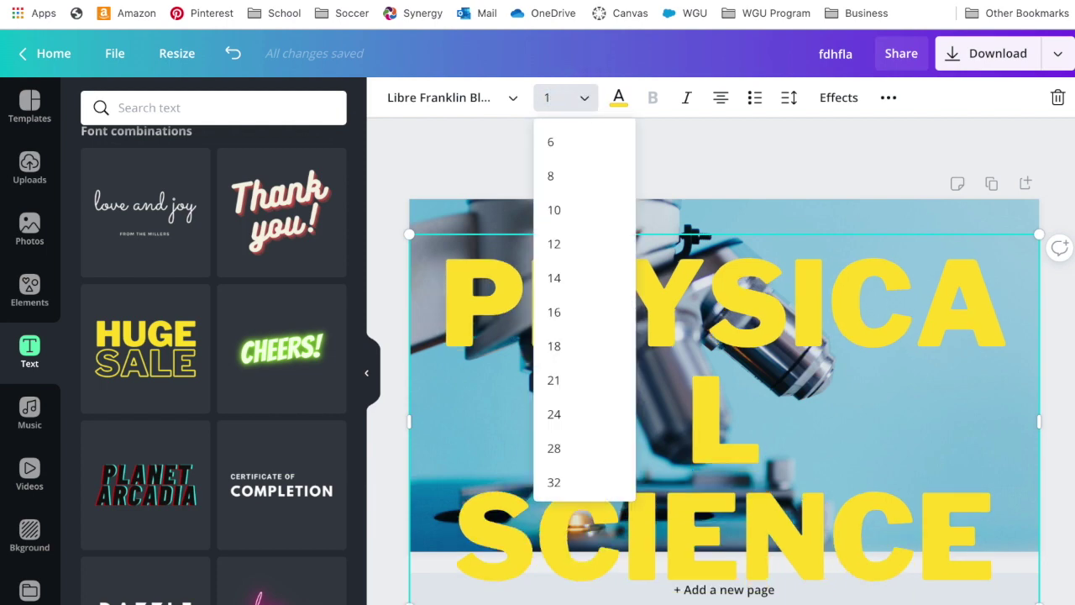
pyautogui.press('Return')
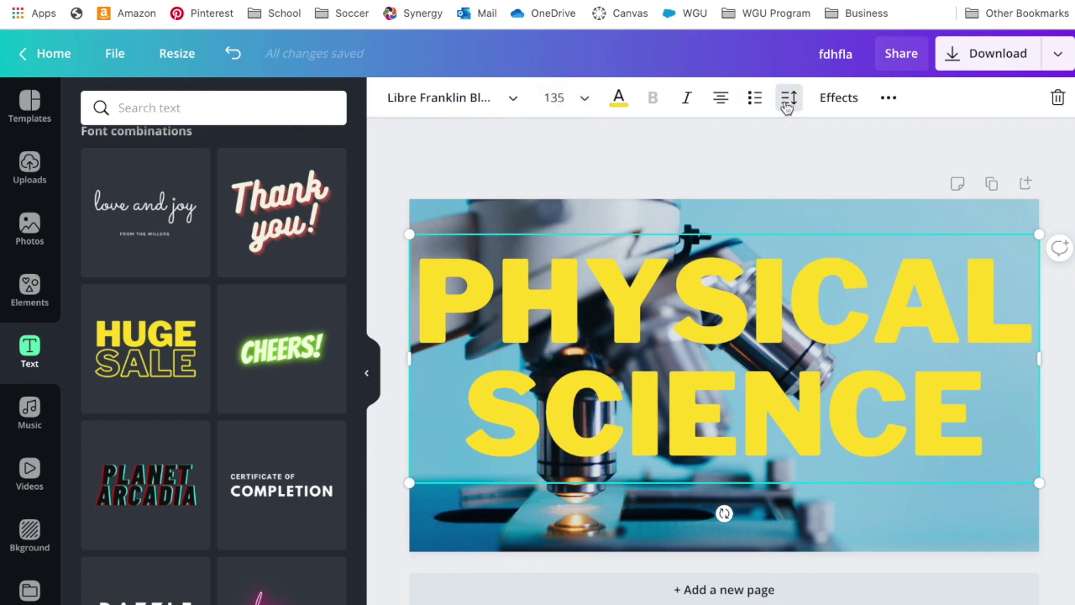
# Step: Left-align the title, raise its line height to about 1.13, and leave letter spacing at -1
pyautogui.click(722, 99)
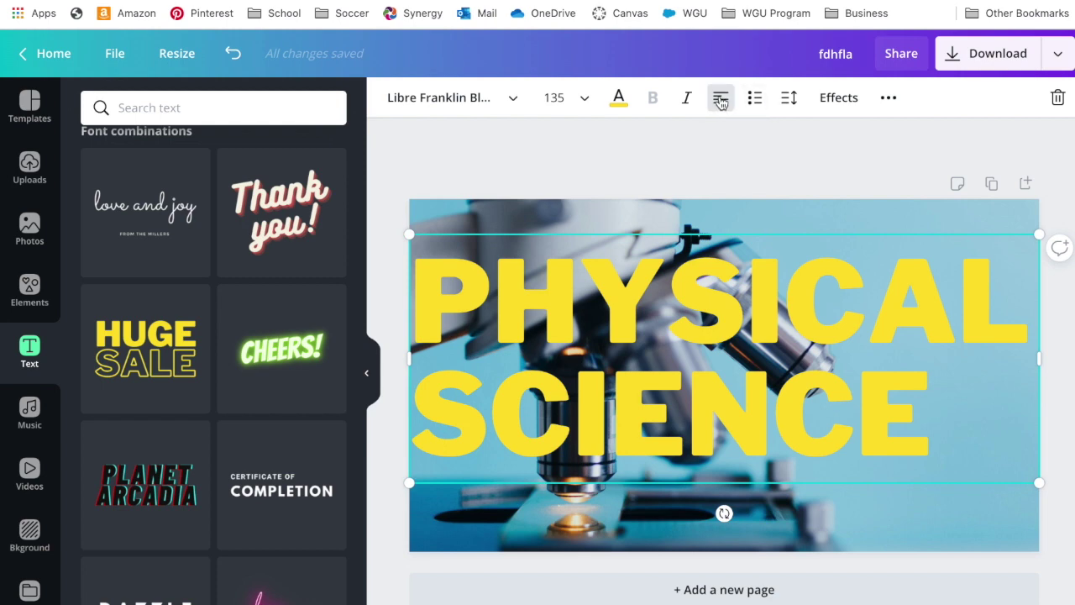
pyautogui.click(790, 100)
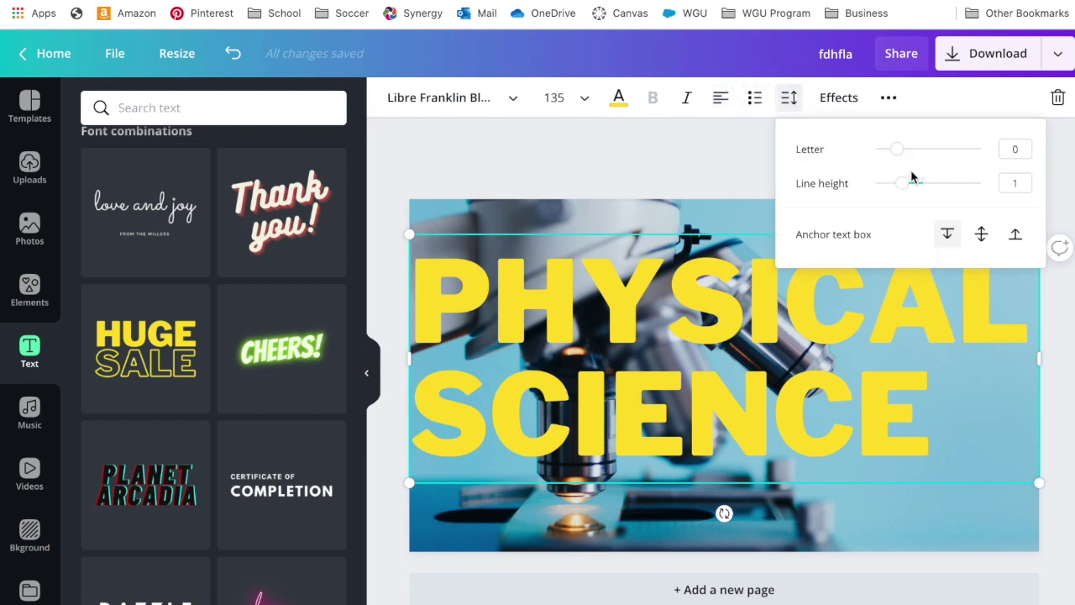
pyautogui.moveTo(905, 190); pyautogui.dragTo(911, 193)
pyautogui.moveTo(896, 151)
pyautogui.mouseDown()
pyautogui.moveTo(912, 157)
pyautogui.moveTo(887, 159)
pyautogui.moveTo(897, 155)
pyautogui.mouseUp()
pyautogui.click(722, 160)
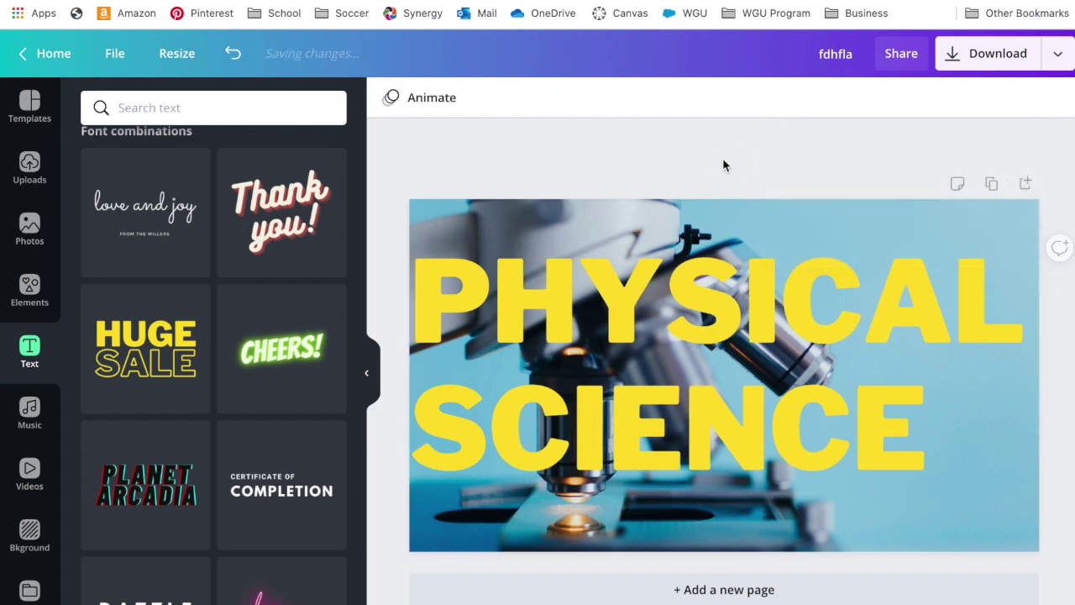
pyautogui.click(674, 309)
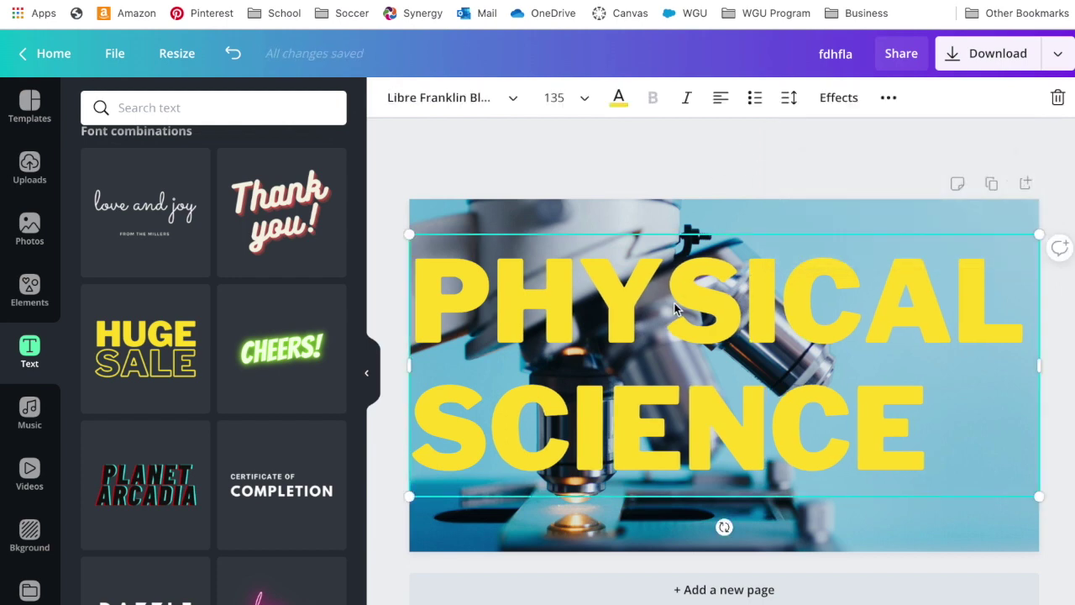
pyautogui.click(664, 213)
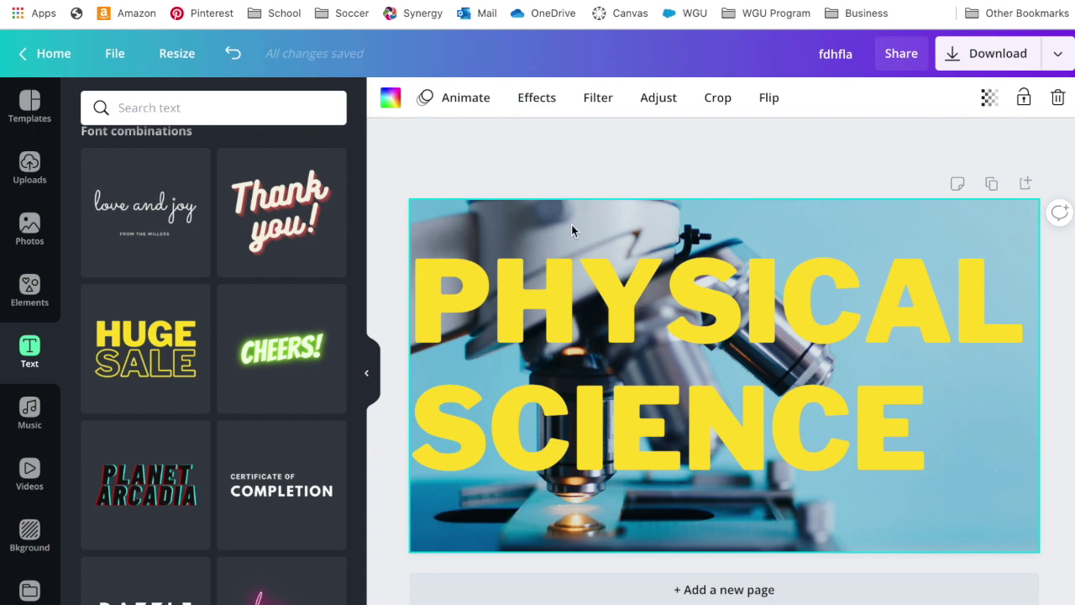
# Step: Apply the Nordic filter to the microscope photo, try intensity 10, then undo back to 50
pyautogui.click(598, 99)
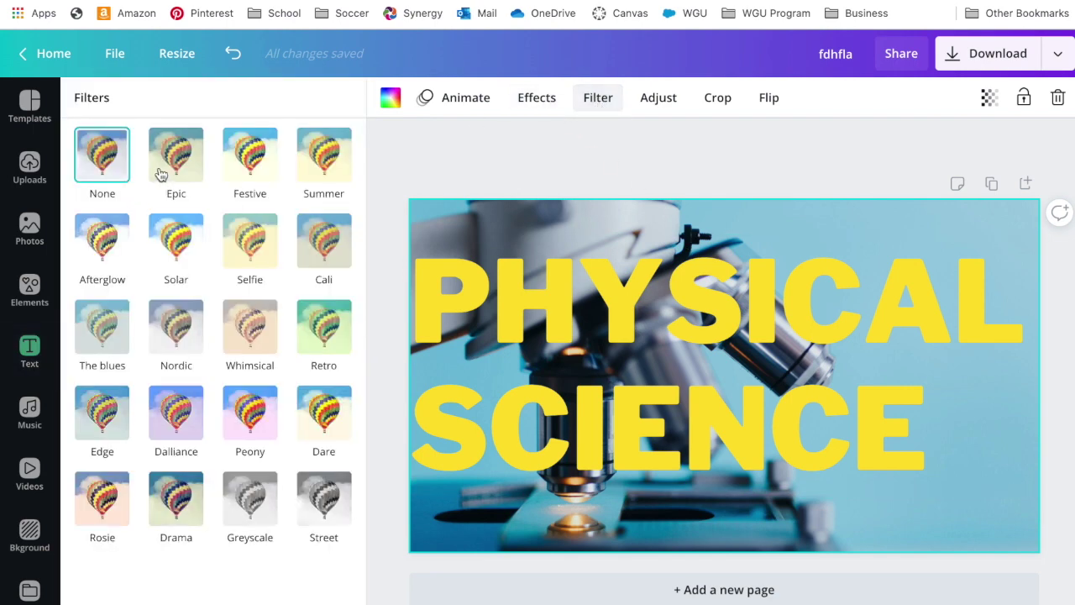
pyautogui.click(177, 351)
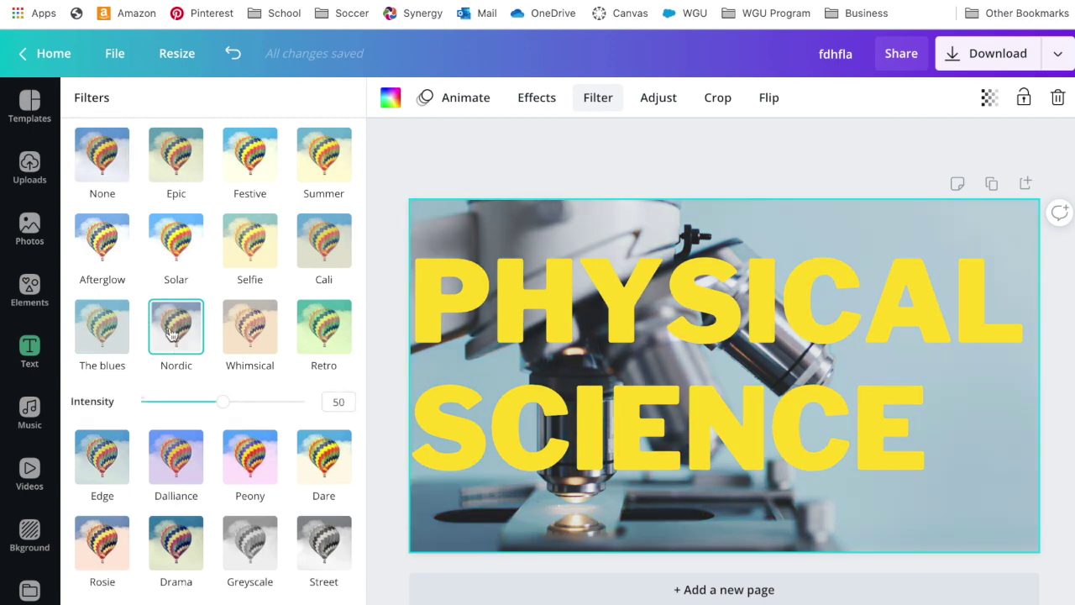
pyautogui.click(221, 405)
pyautogui.moveTo(222, 405); pyautogui.dragTo(158, 409)
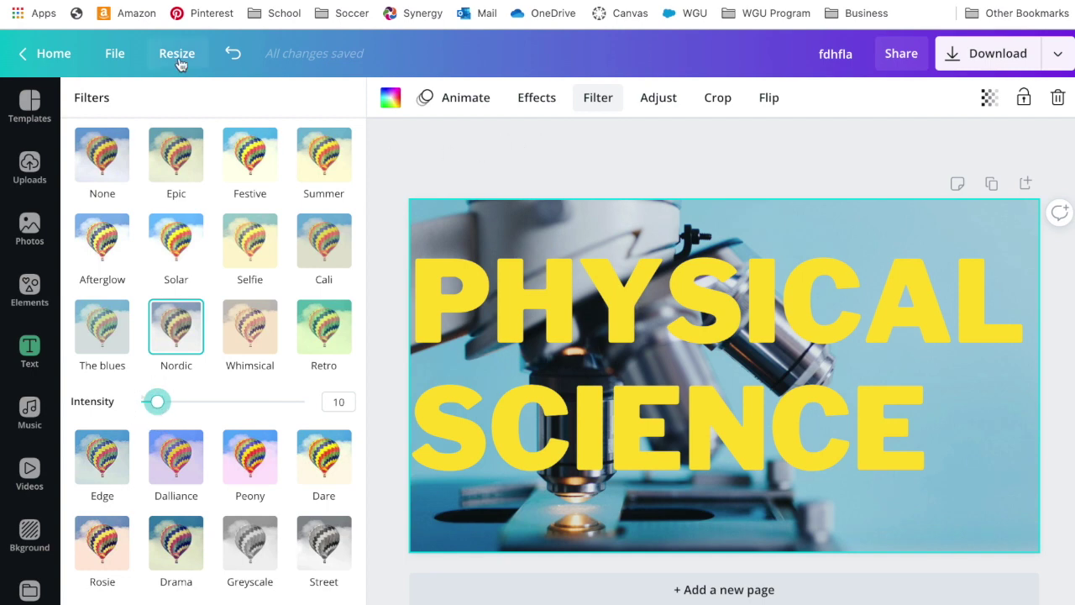
pyautogui.click(232, 52)
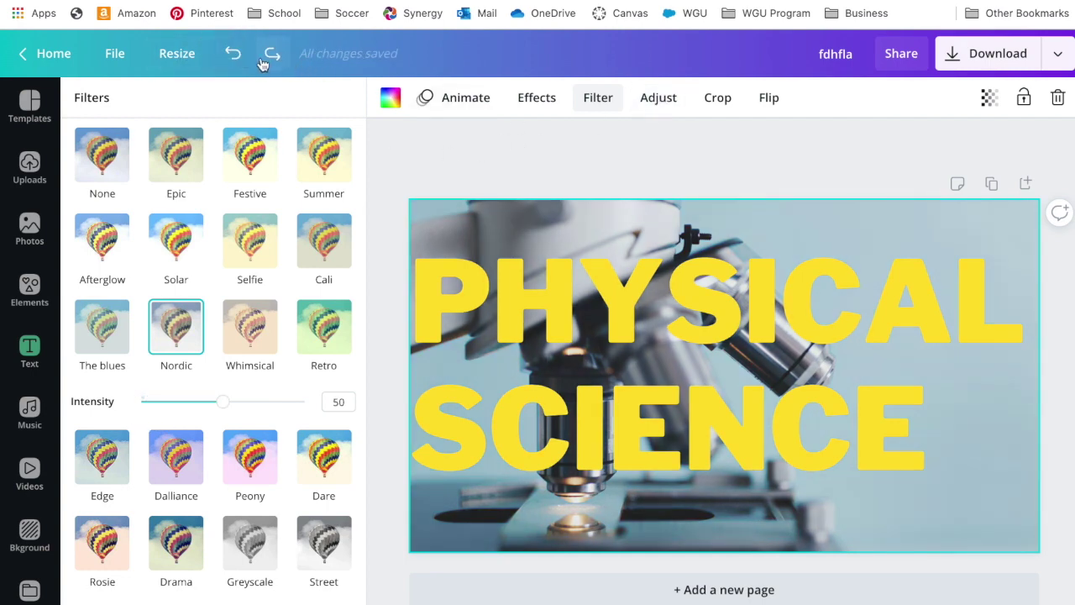
# Step: Remove the Nordic filter and undo trial brightness and blur adjustments on the microscope photo
pyautogui.click(233, 51)
pyautogui.click(661, 98)
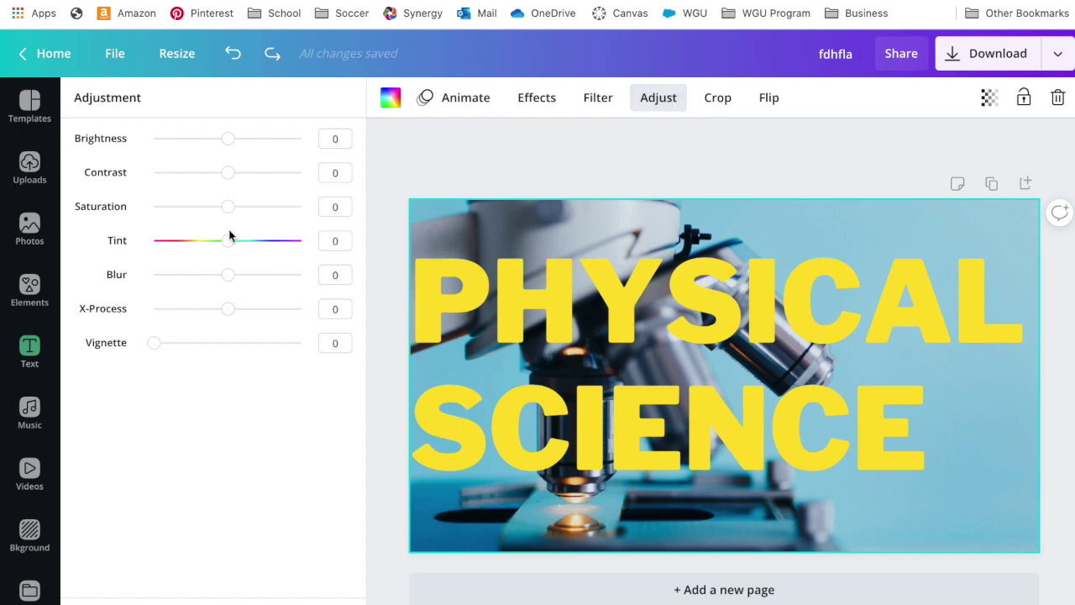
pyautogui.moveTo(230, 145)
pyautogui.mouseDown()
pyautogui.moveTo(201, 141)
pyautogui.moveTo(240, 148)
pyautogui.mouseUp()
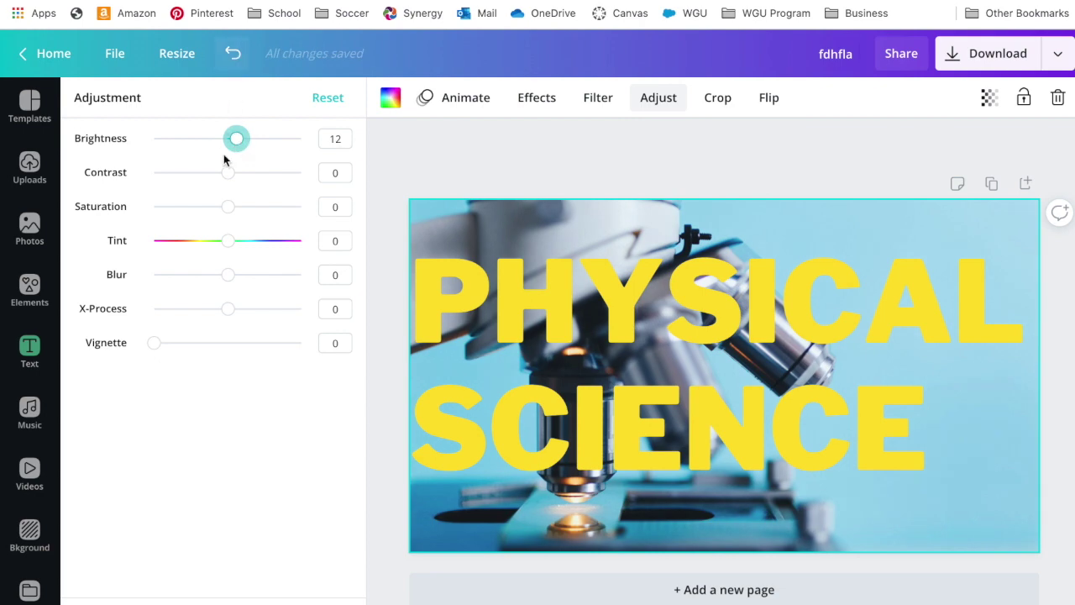
pyautogui.click(232, 53)
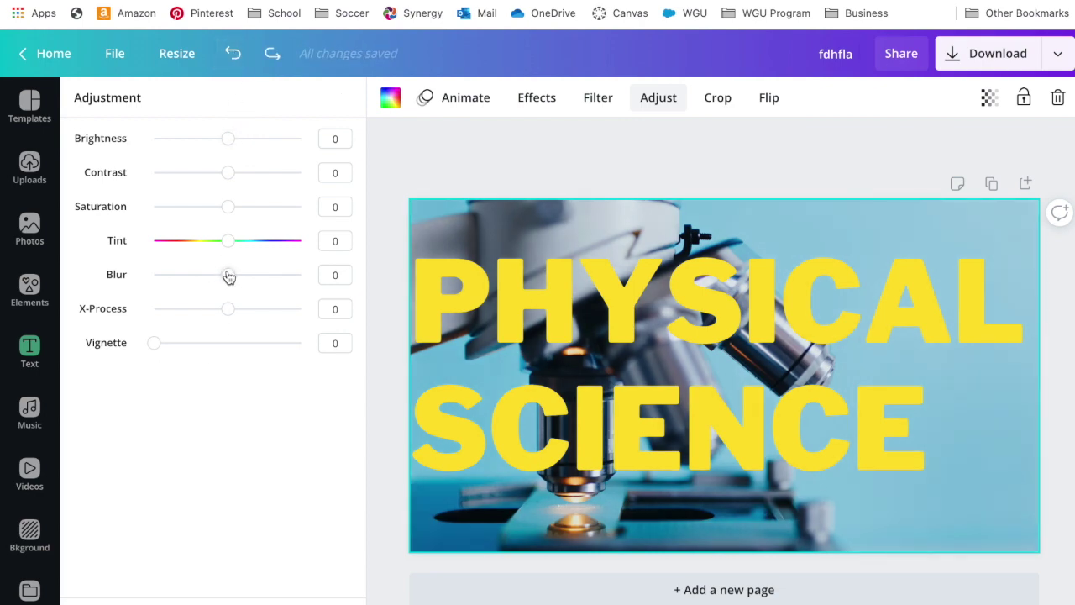
pyautogui.moveTo(228, 277)
pyautogui.mouseDown()
pyautogui.moveTo(247, 272)
pyautogui.moveTo(239, 276)
pyautogui.mouseUp()
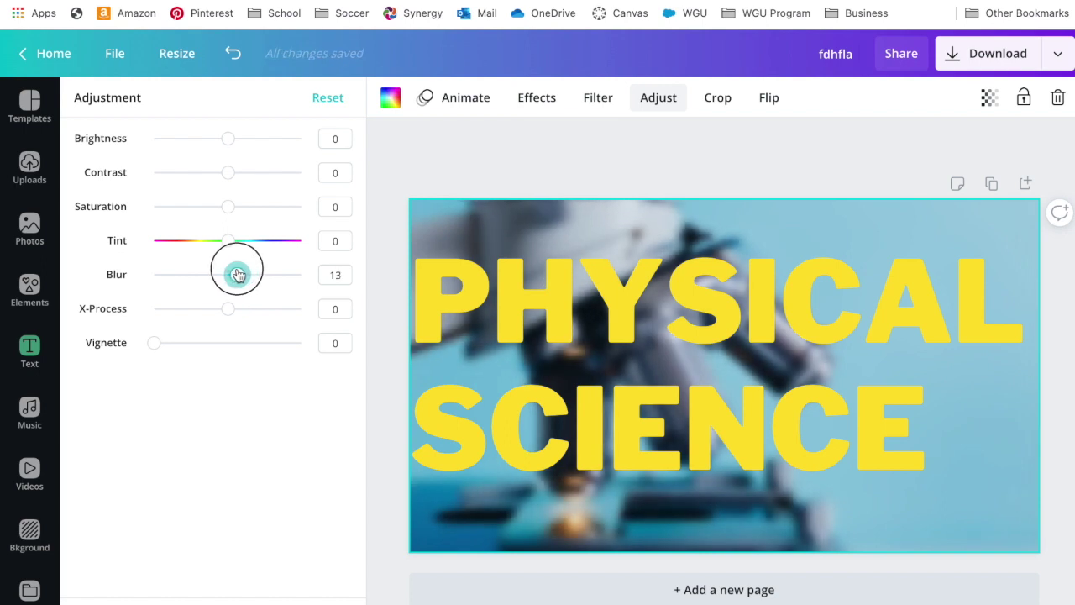
pyautogui.click(233, 53)
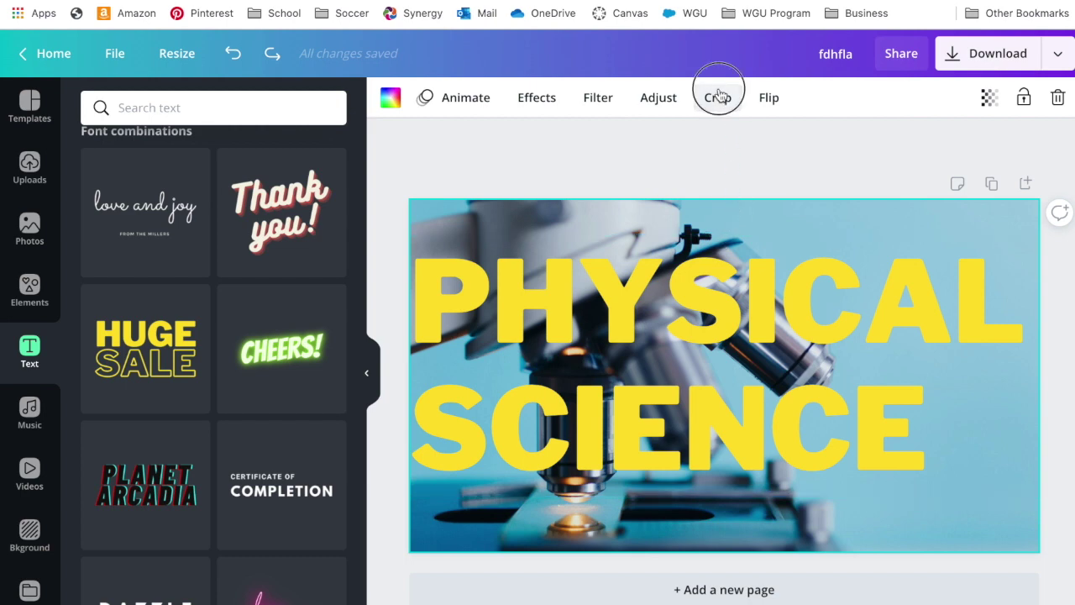
pyautogui.click(718, 96)
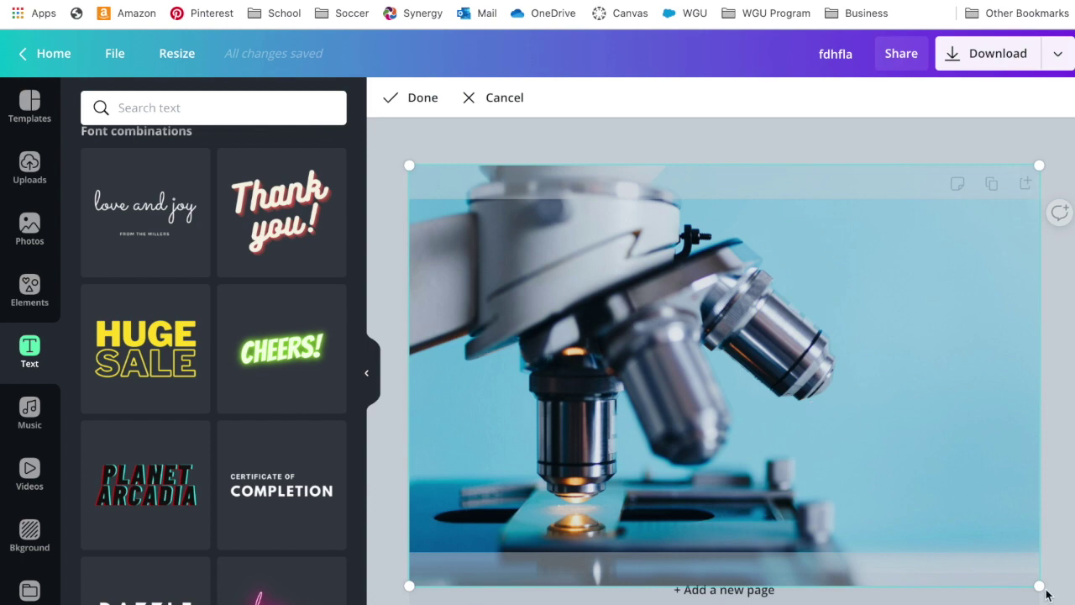
pyautogui.moveTo(1040, 582); pyautogui.dragTo(1074, 604)
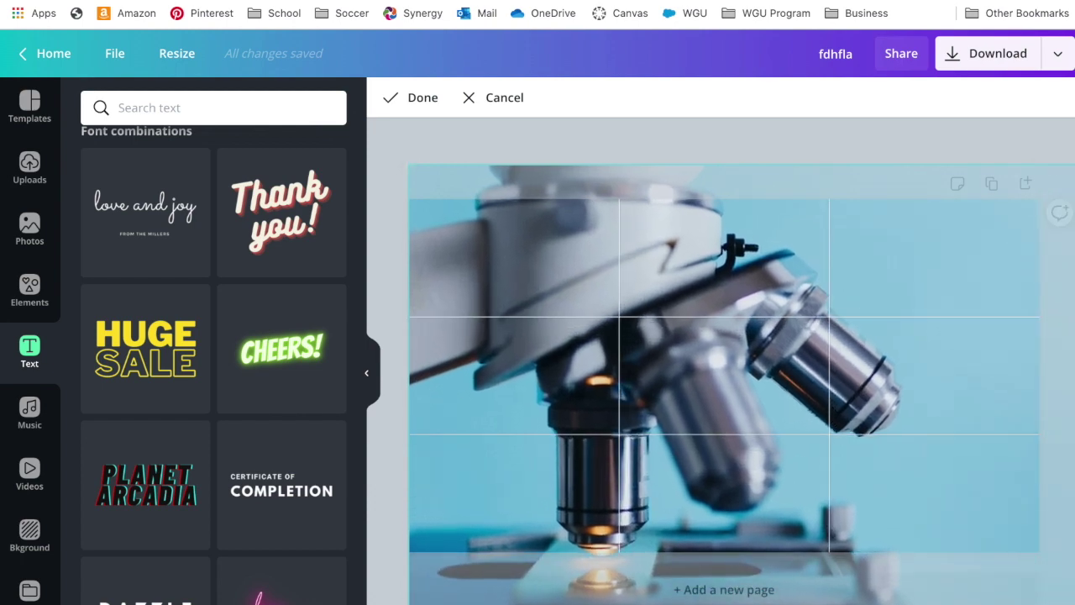
pyautogui.moveTo(730, 416); pyautogui.dragTo(731, 389)
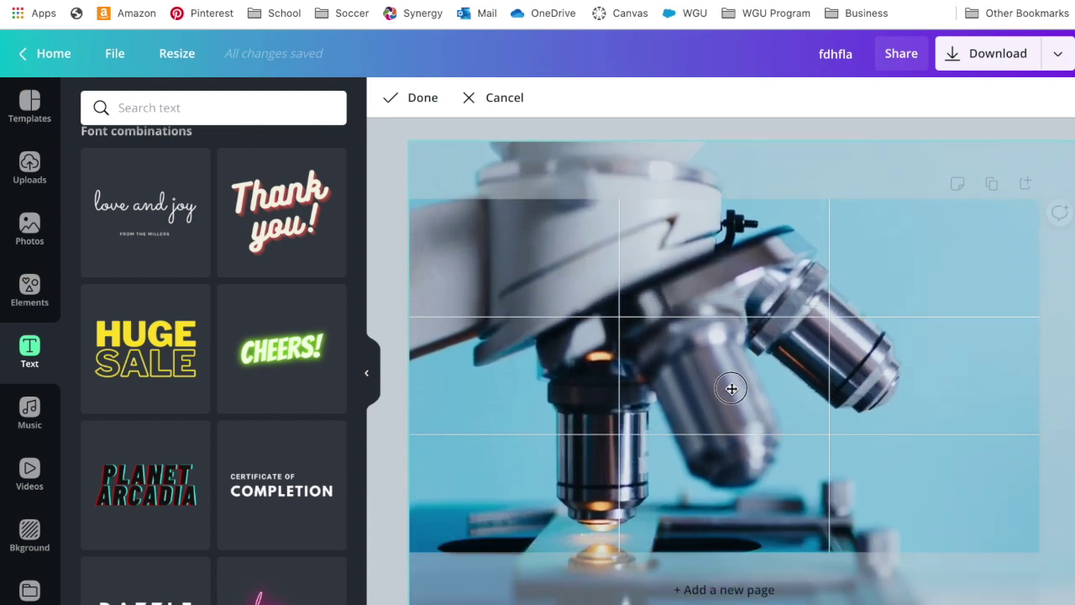
pyautogui.click(417, 98)
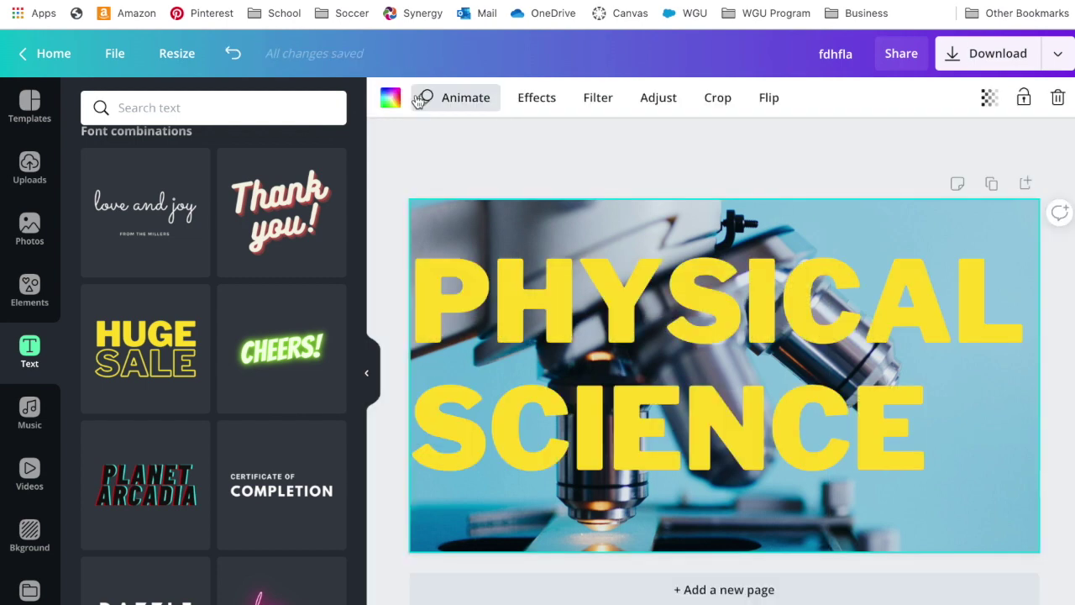
pyautogui.click(233, 53)
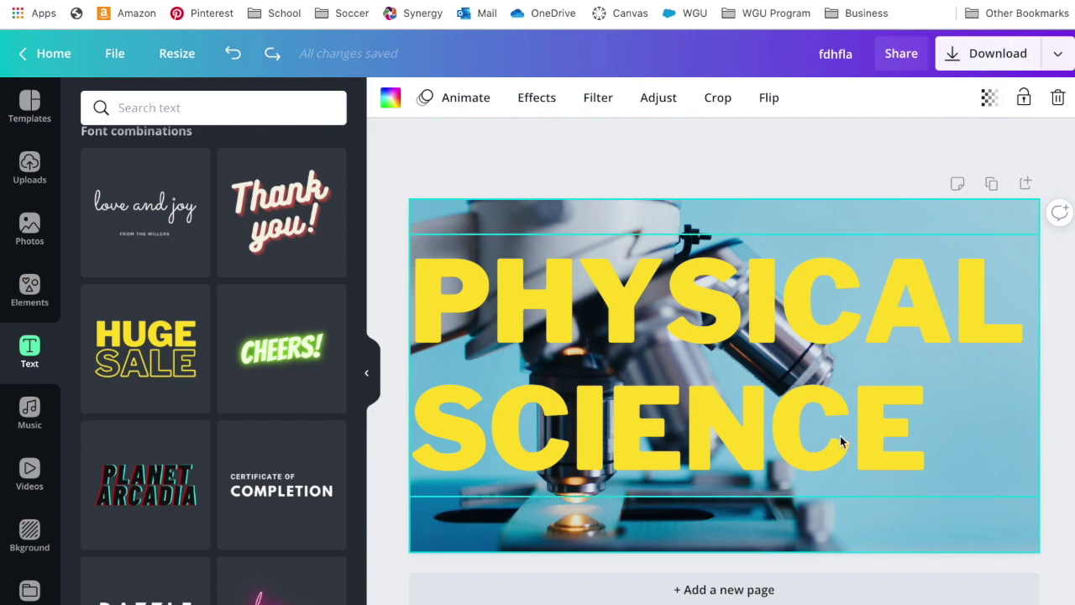
# Step: Duplicate the thumbnail as page 2 and change its title word PHYSICAL to LIFE
pyautogui.click(994, 186)
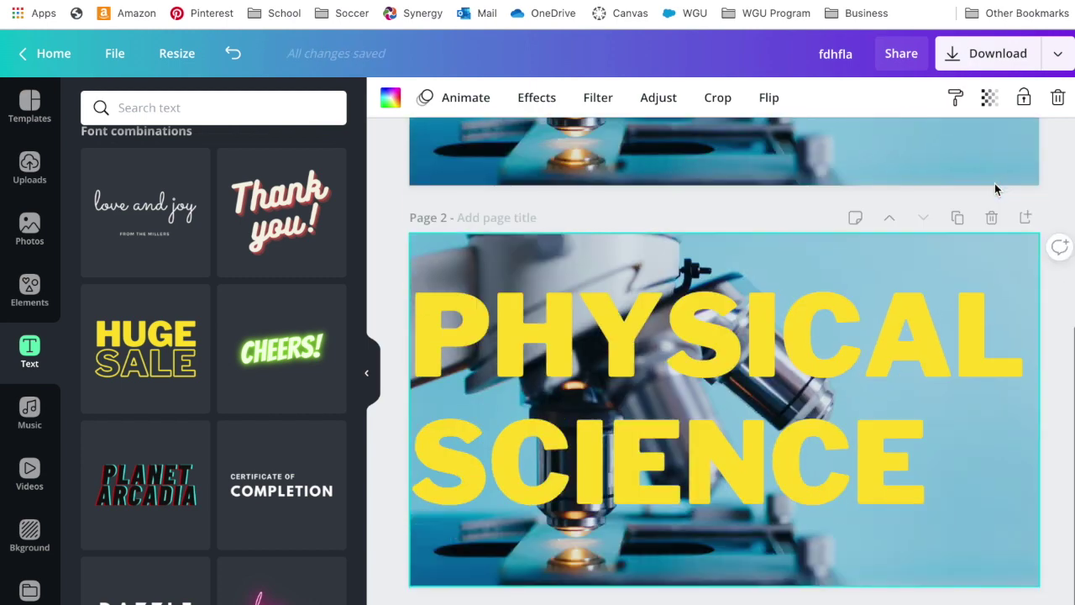
pyautogui.click(663, 336)
pyautogui.click(663, 336)
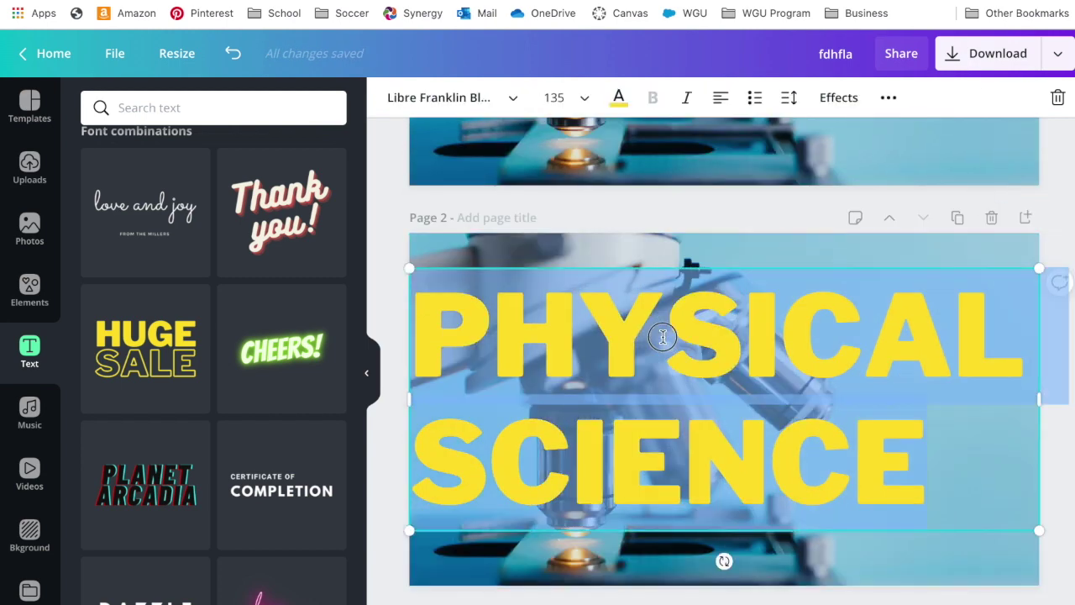
pyautogui.moveTo(1021, 330); pyautogui.dragTo(443, 313)
pyautogui.write('LIFE')
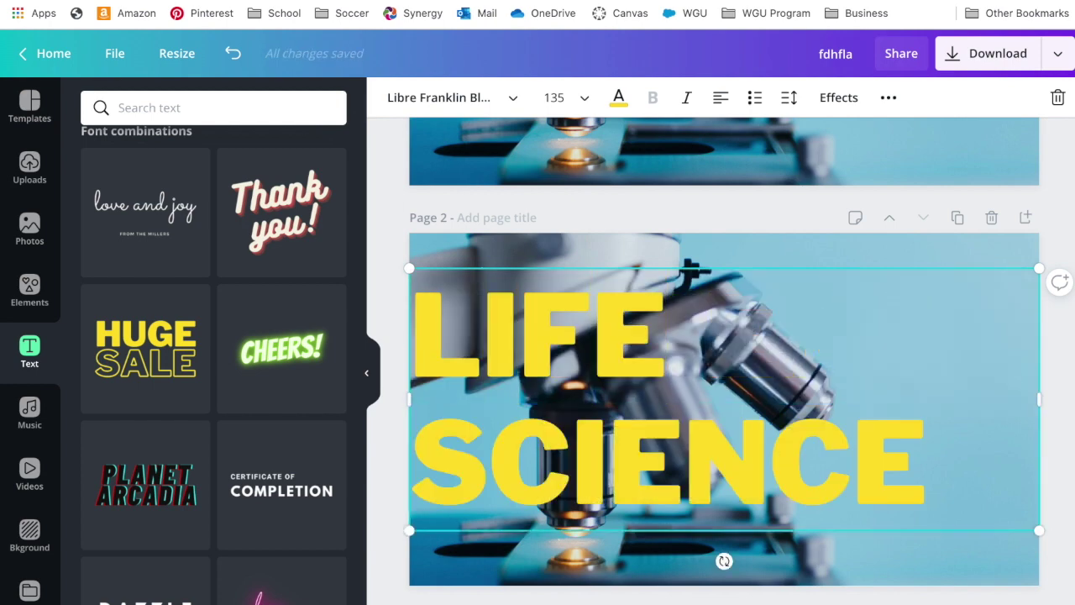
# Step: Recolour the LIFE SCIENCE title, trying orange first, then settling on lime green
pyautogui.moveTo(900, 451); pyautogui.dragTo(426, 324)
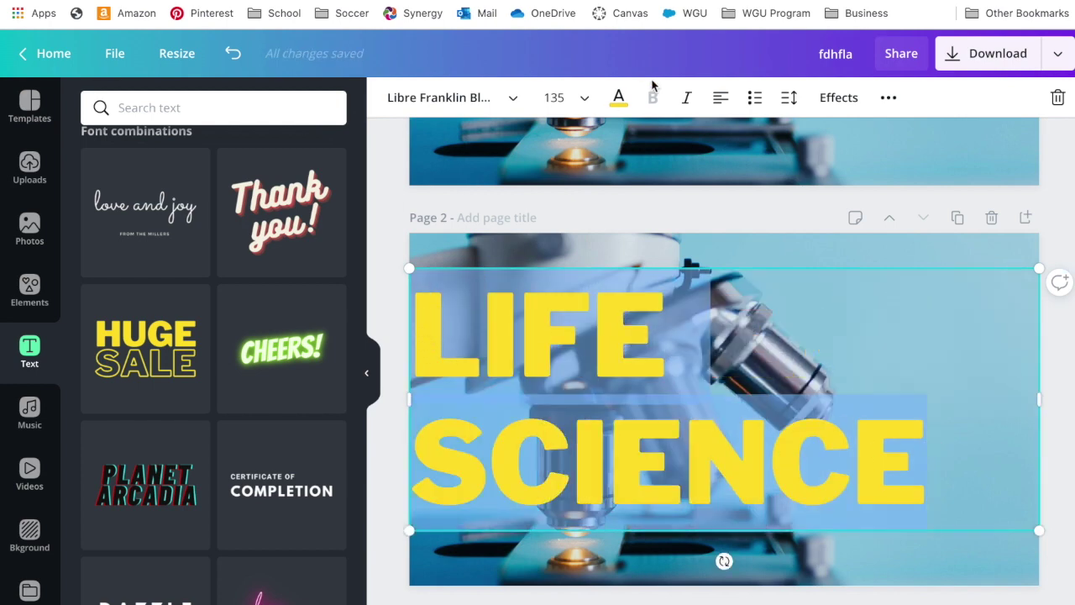
pyautogui.click(618, 98)
pyautogui.scroll(-5, 190, 453)
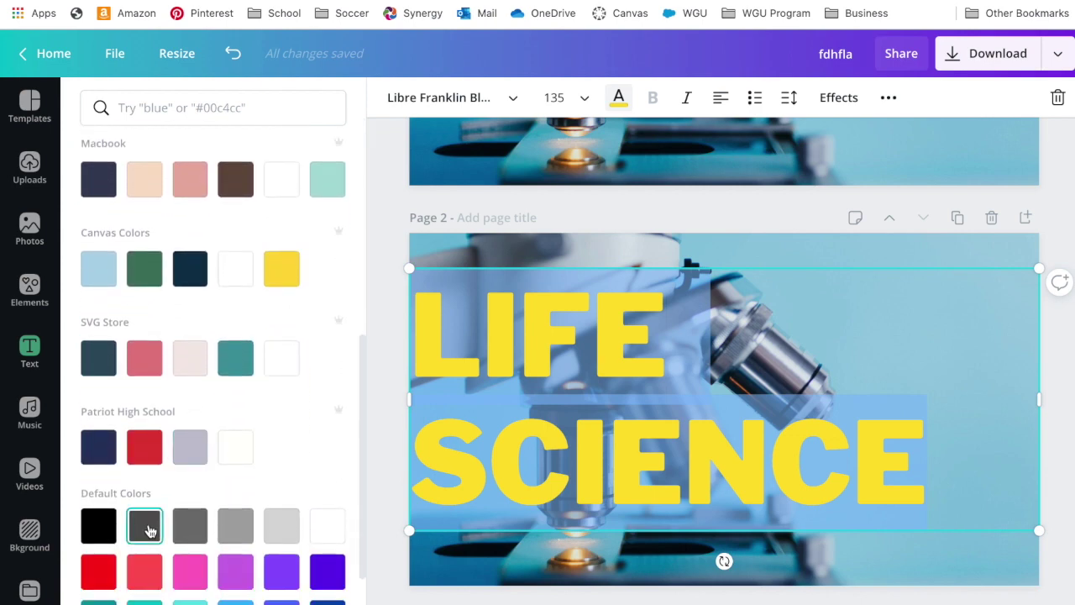
pyautogui.scroll(-1, 144, 525)
pyautogui.click(320, 587)
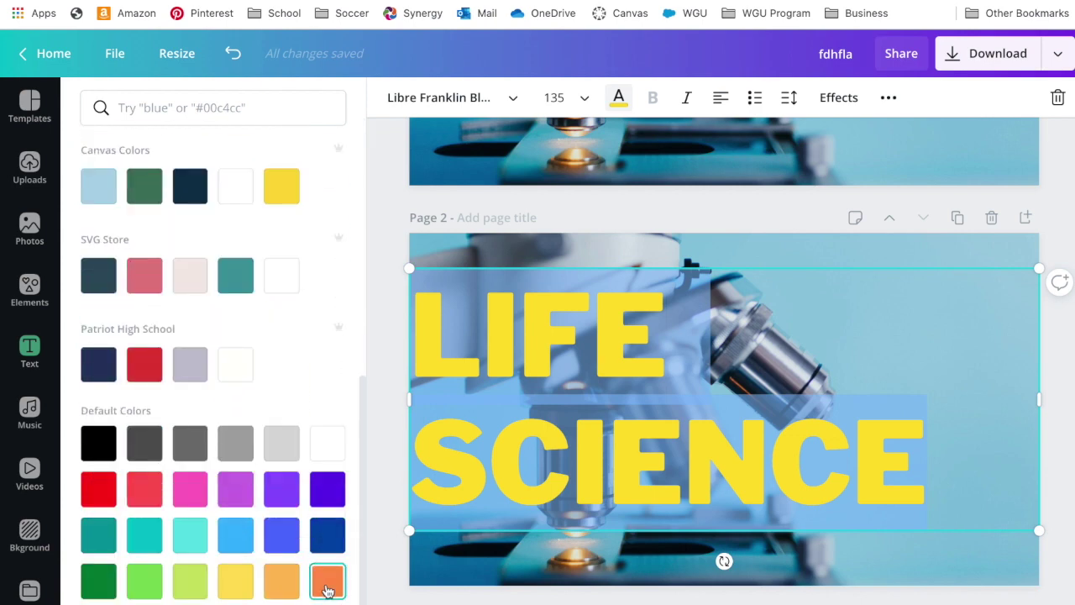
pyautogui.click(1019, 281)
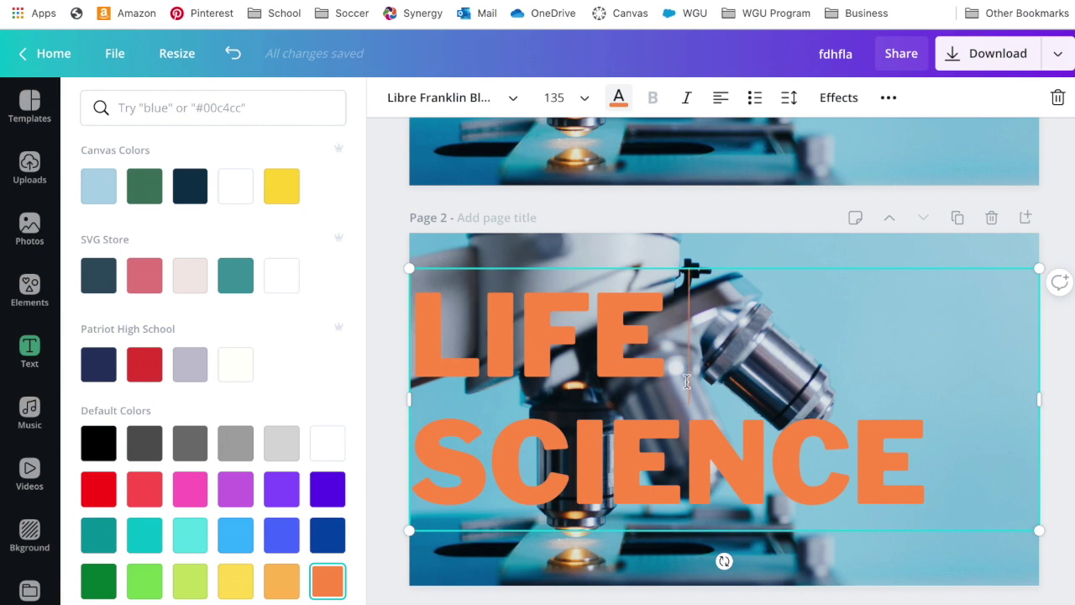
pyautogui.hotkey('ctrl', 'a')
pyautogui.click(191, 588)
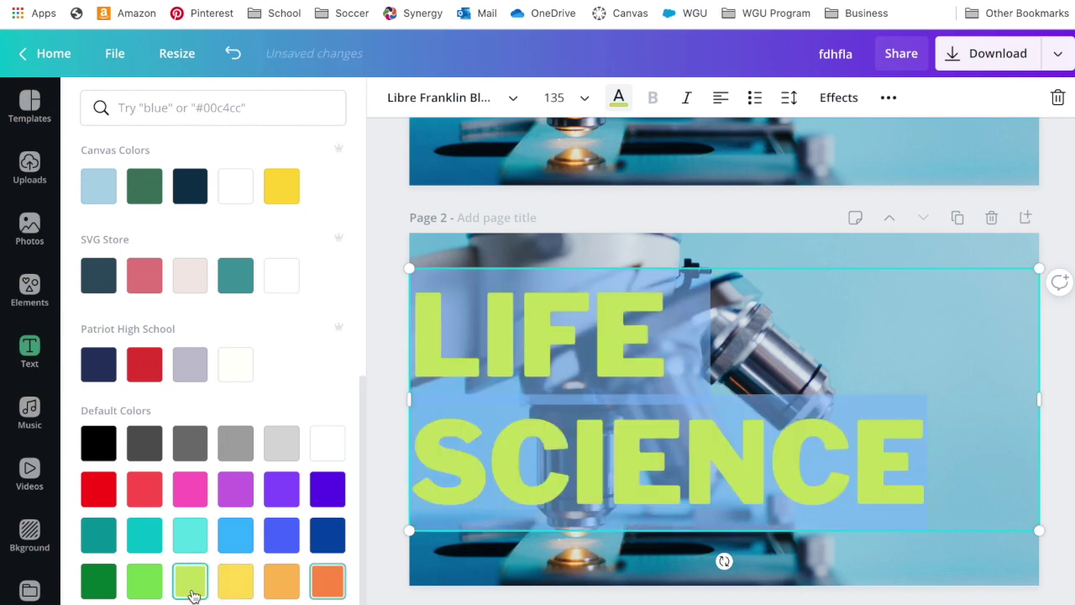
pyautogui.click(717, 257)
pyautogui.click(869, 300)
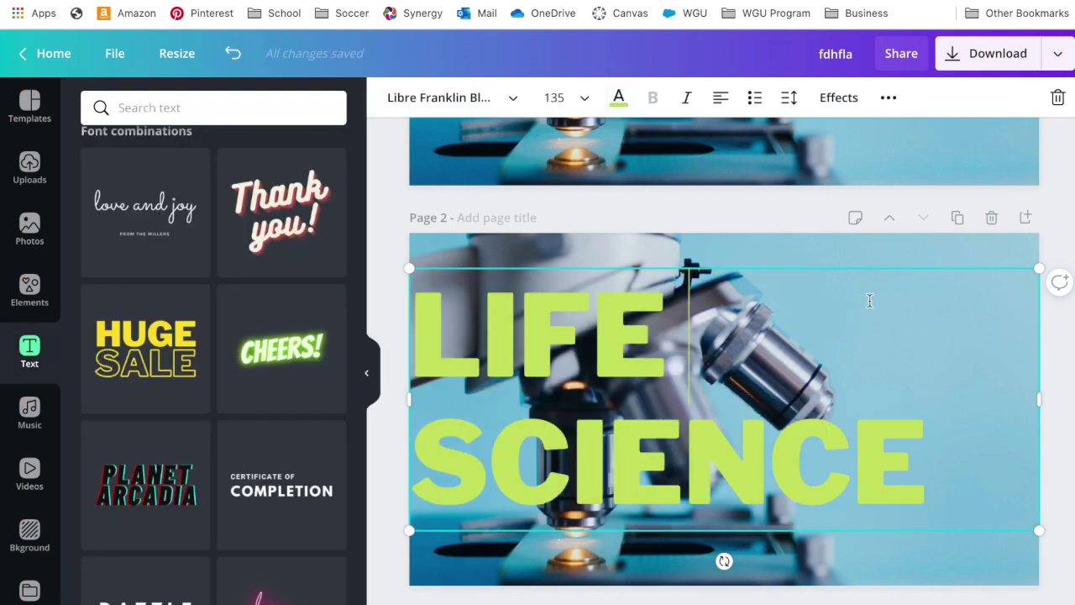
pyautogui.scroll(5, 869, 300)
pyautogui.scroll(1, 869, 299)
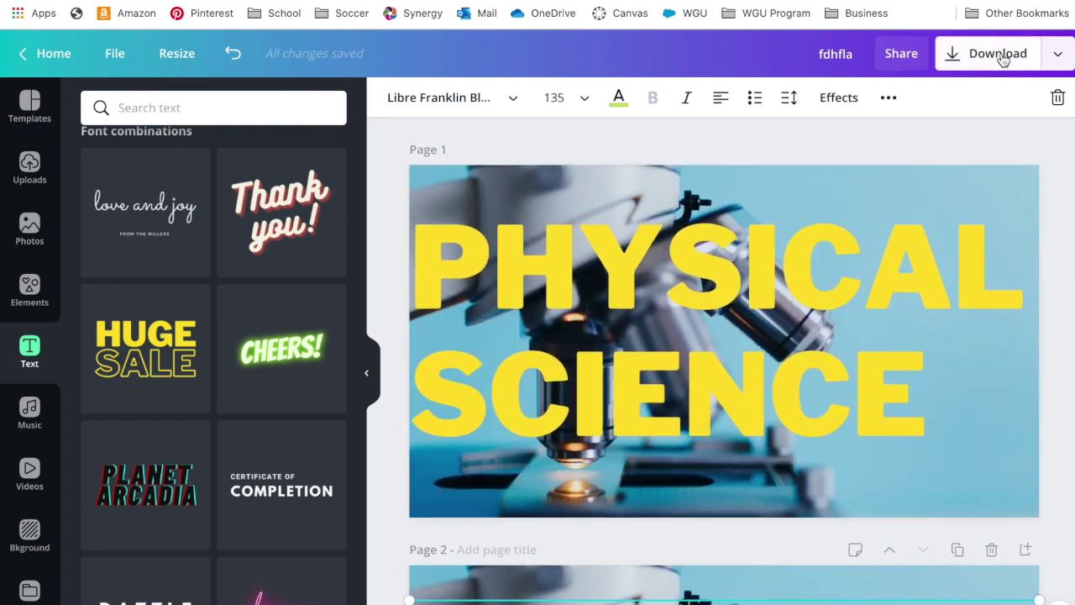
# Step: Download only Page 1, the PHYSICAL SCIENCE thumbnail, as a 1000 × 560 PNG
pyautogui.click(1000, 55)
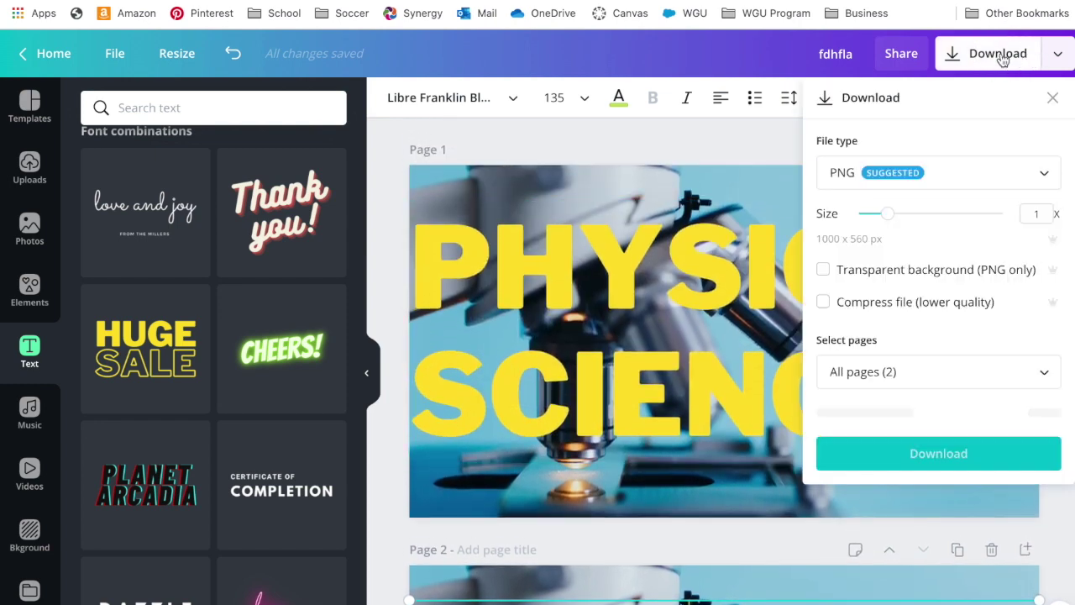
pyautogui.click(909, 183)
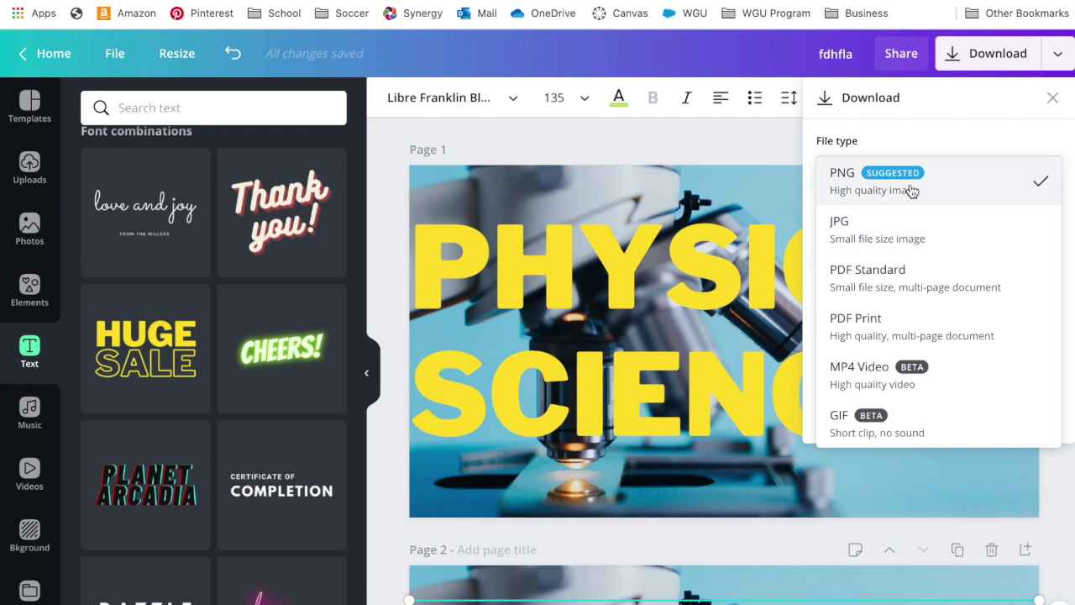
pyautogui.click(912, 191)
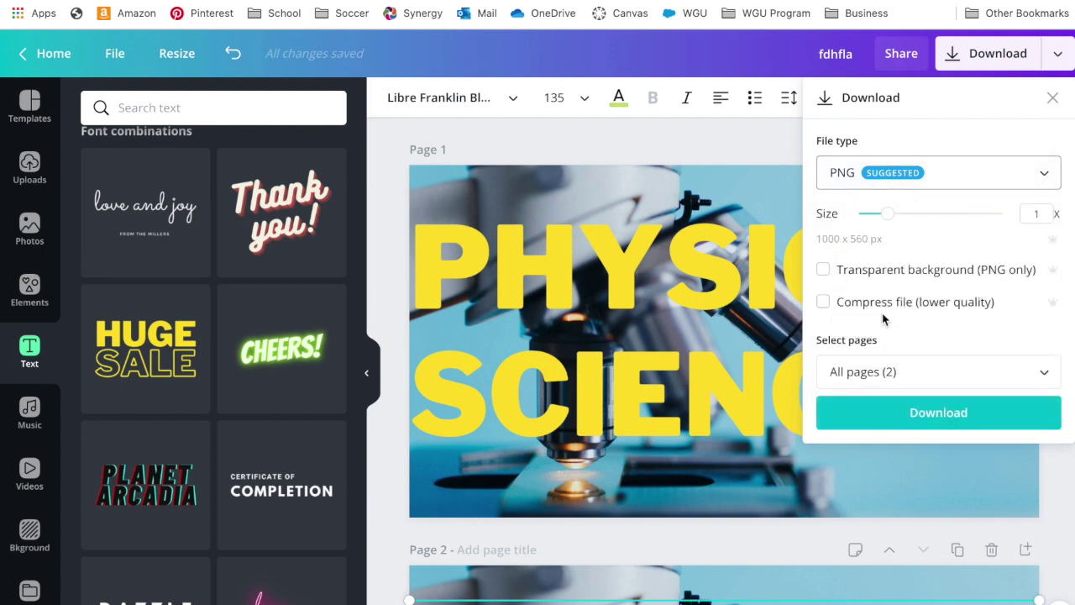
pyautogui.click(900, 380)
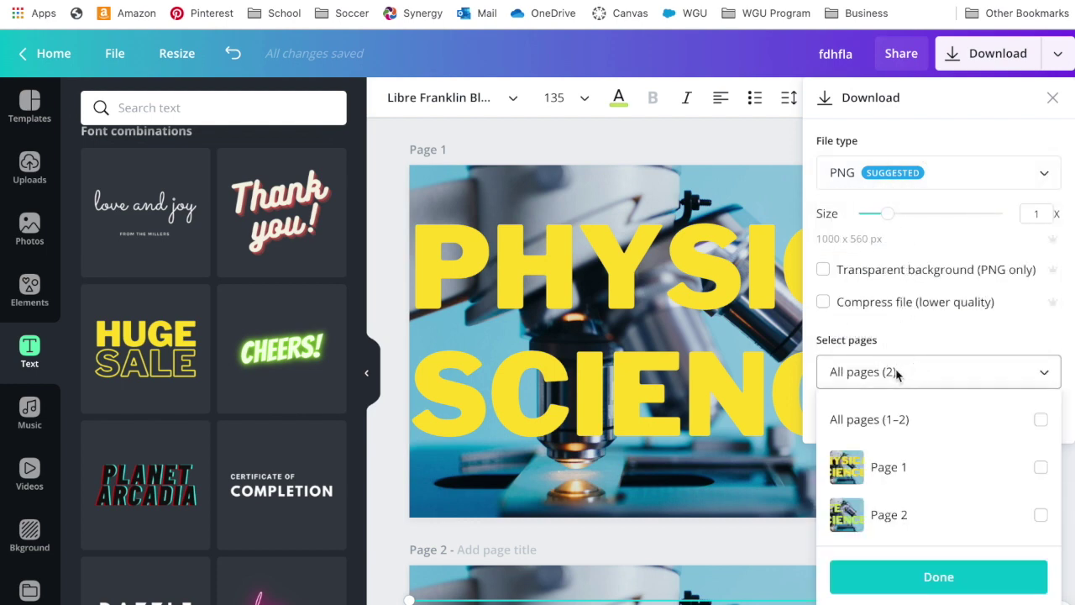
pyautogui.click(897, 484)
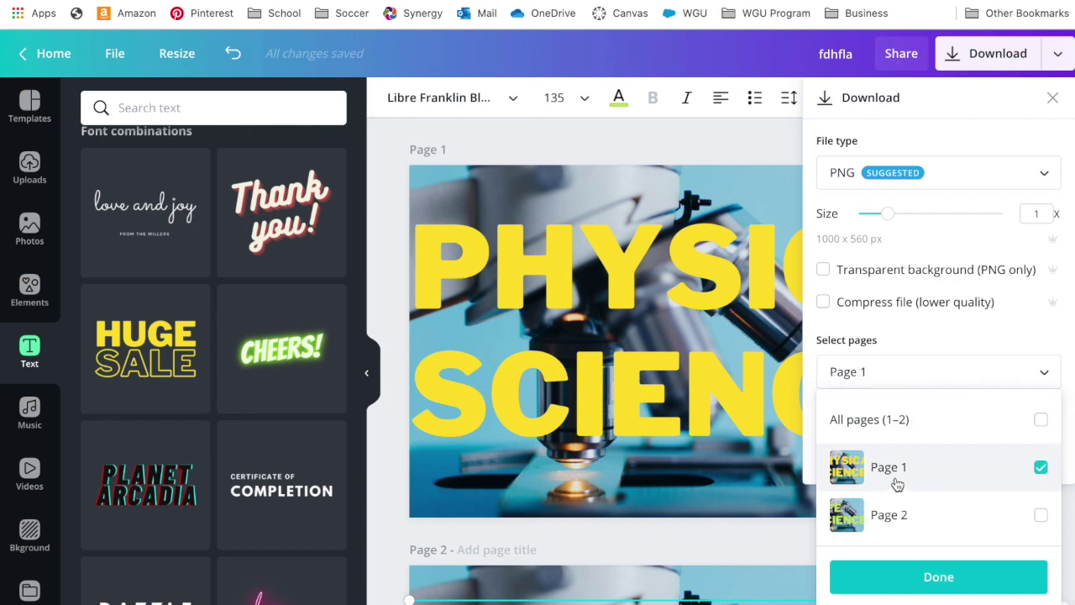
pyautogui.click(914, 576)
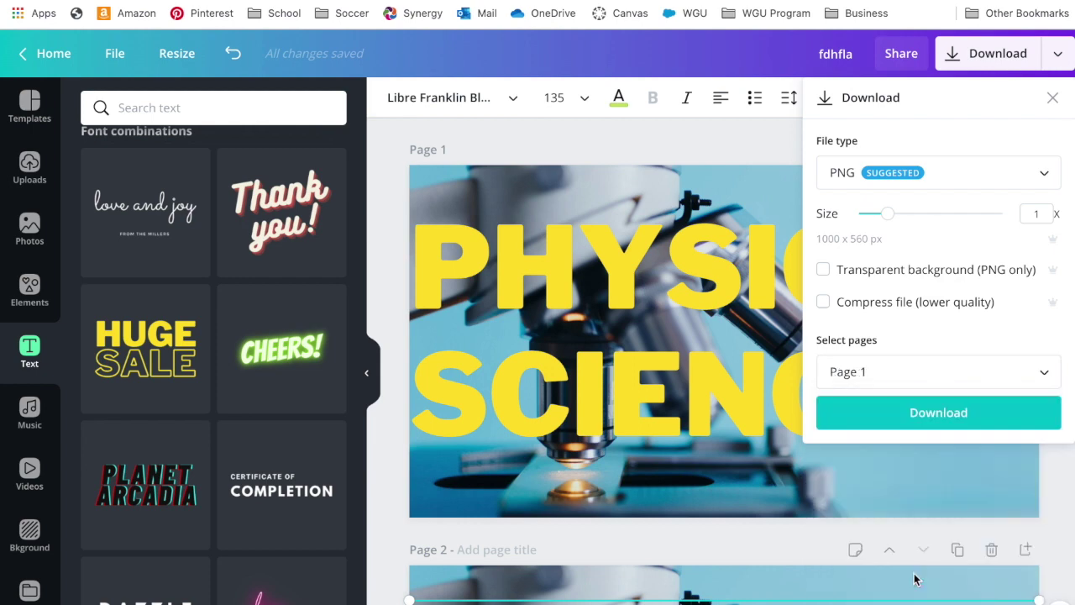
pyautogui.click(906, 412)
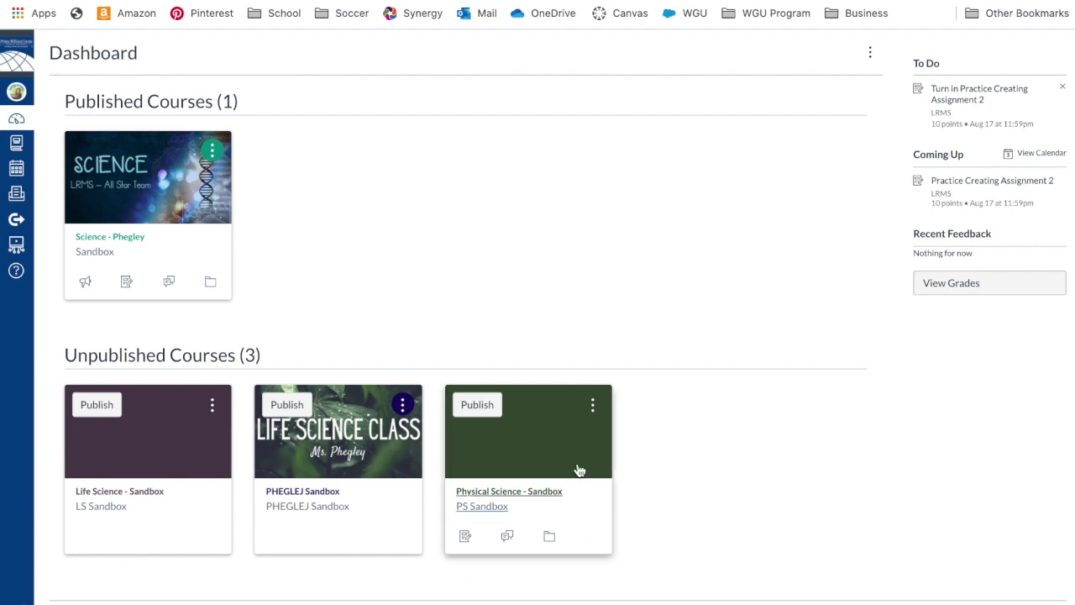
# Step: Open the Physical Science - Sandbox course from the Dashboard and go to its Settings
pyautogui.click(532, 479)
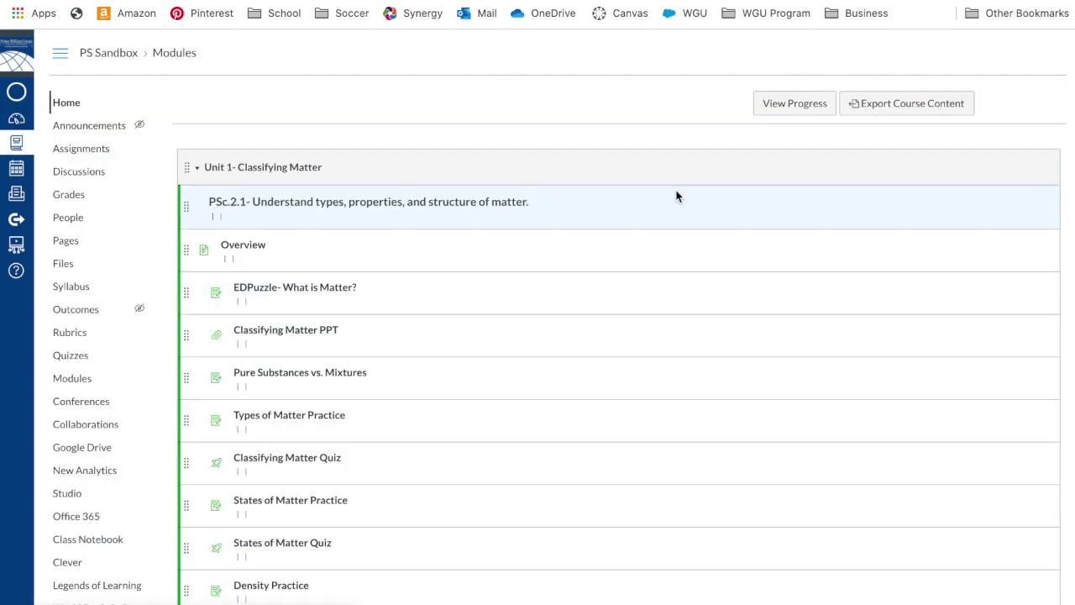
pyautogui.scroll(-2, 110, 186)
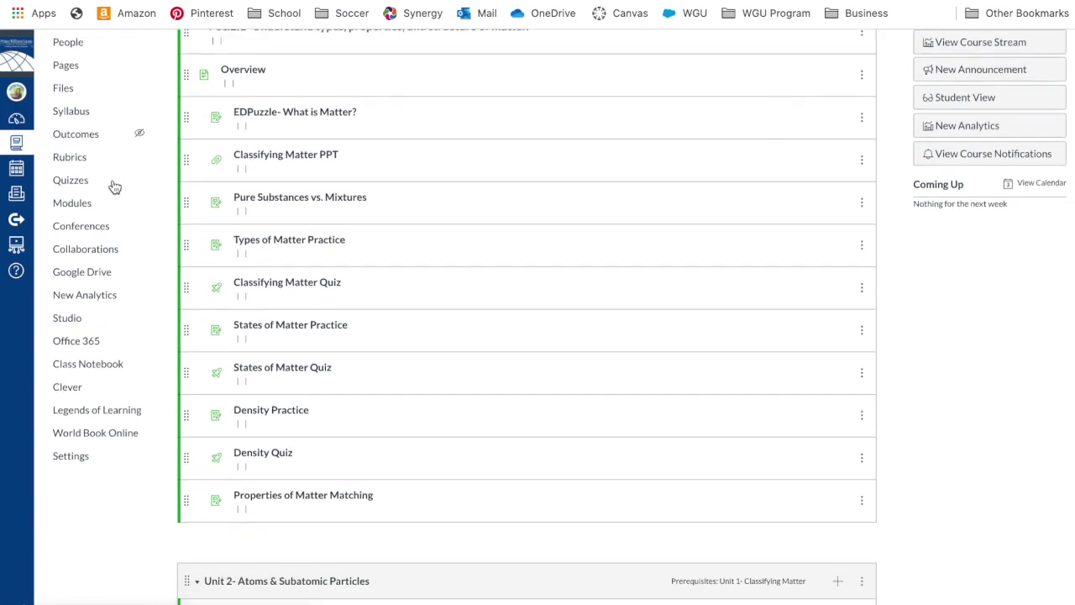
pyautogui.scroll(3, 88, 310)
pyautogui.scroll(-5, 88, 309)
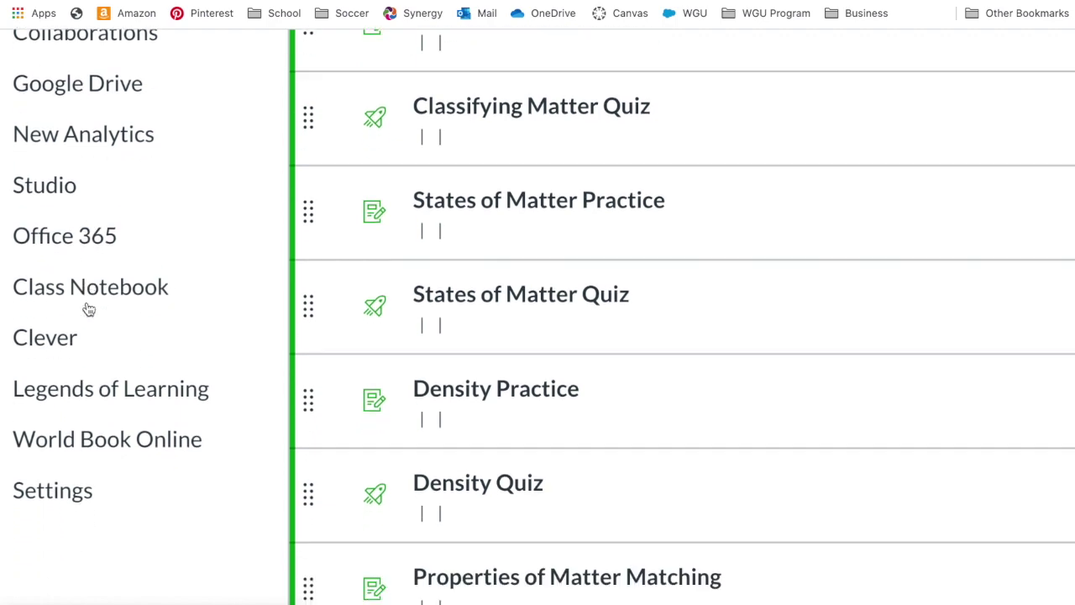
pyautogui.click(73, 490)
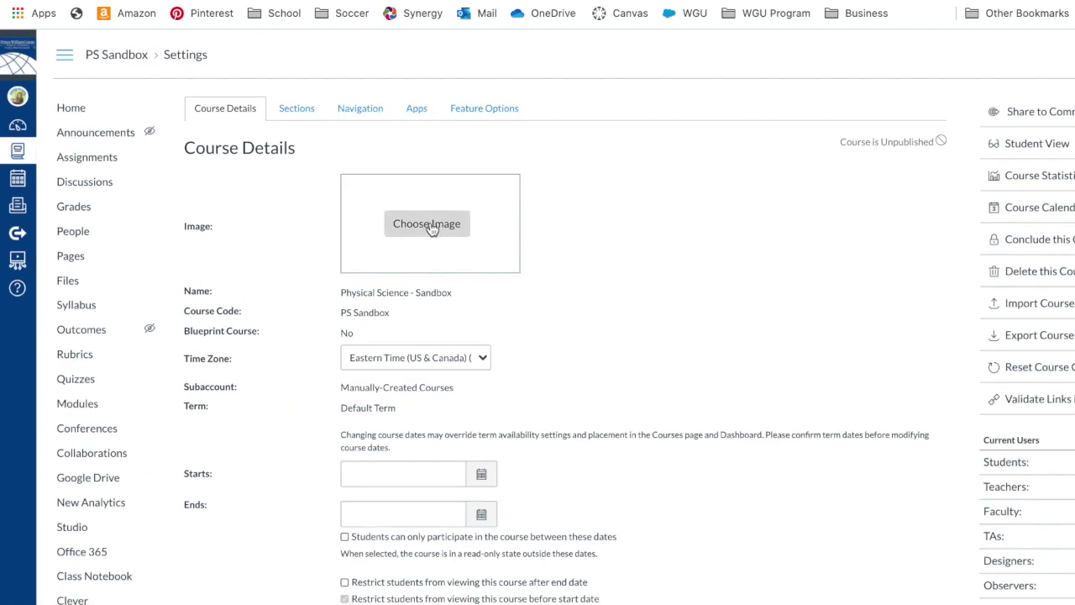
# Step: Upload fdhfla.png from Downloads as the course image and update the course details
pyautogui.click(428, 225)
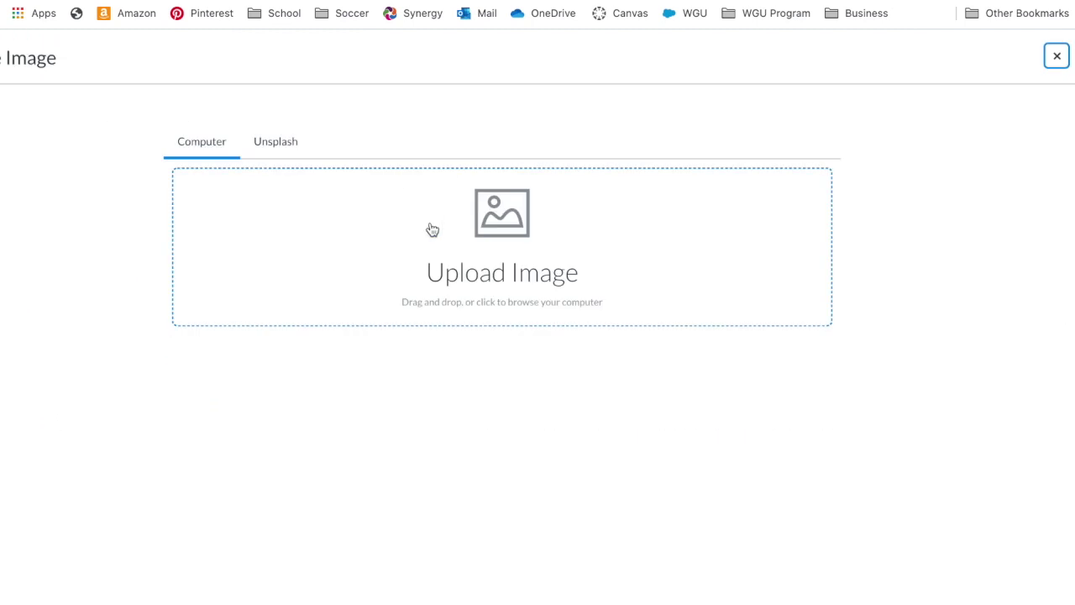
pyautogui.click(483, 244)
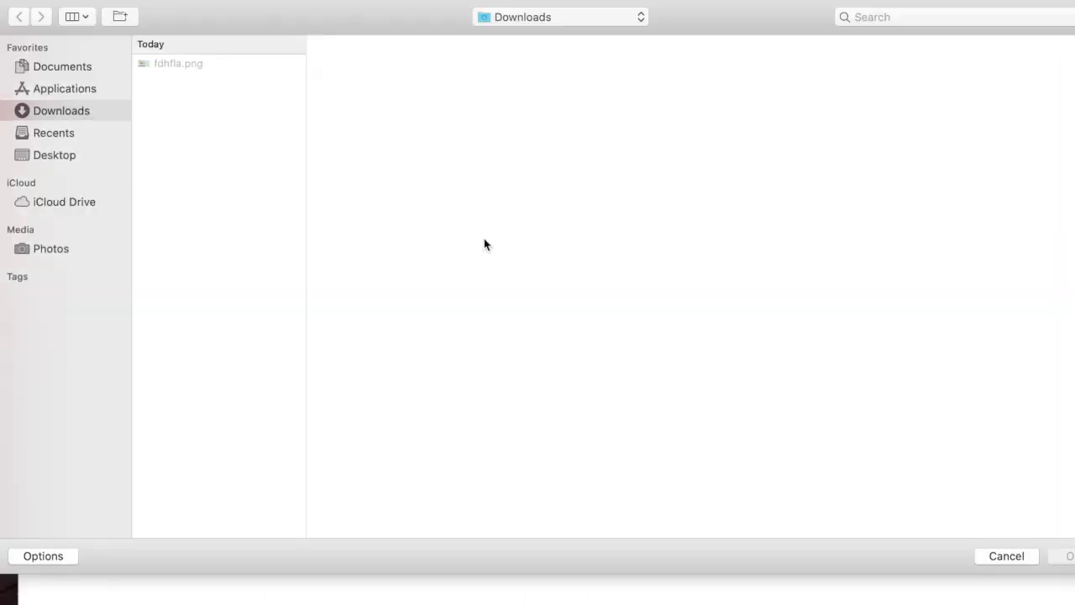
pyautogui.click(182, 64)
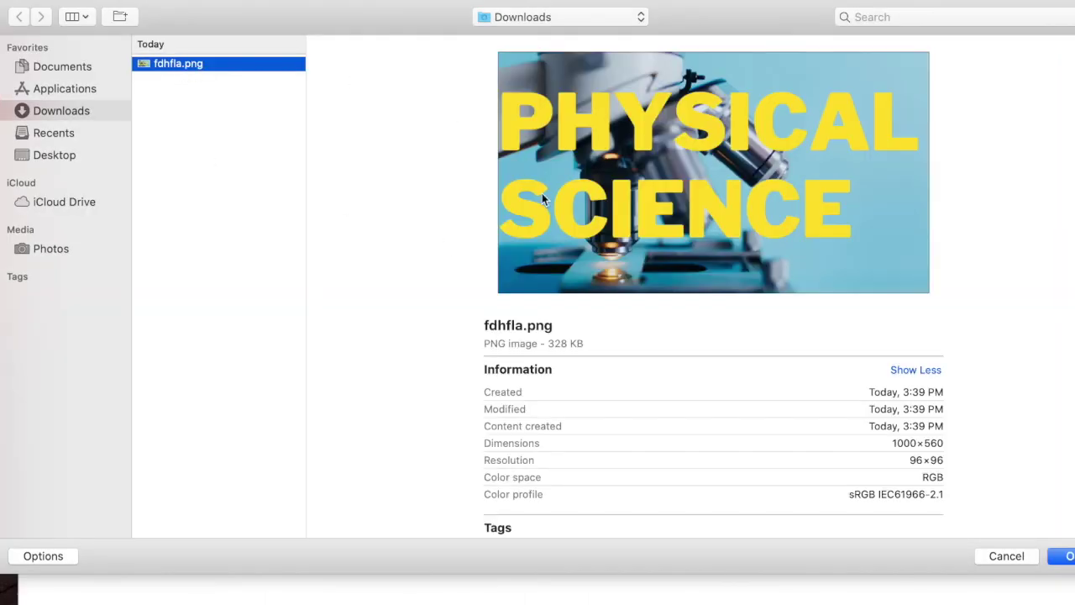
pyautogui.click(1064, 556)
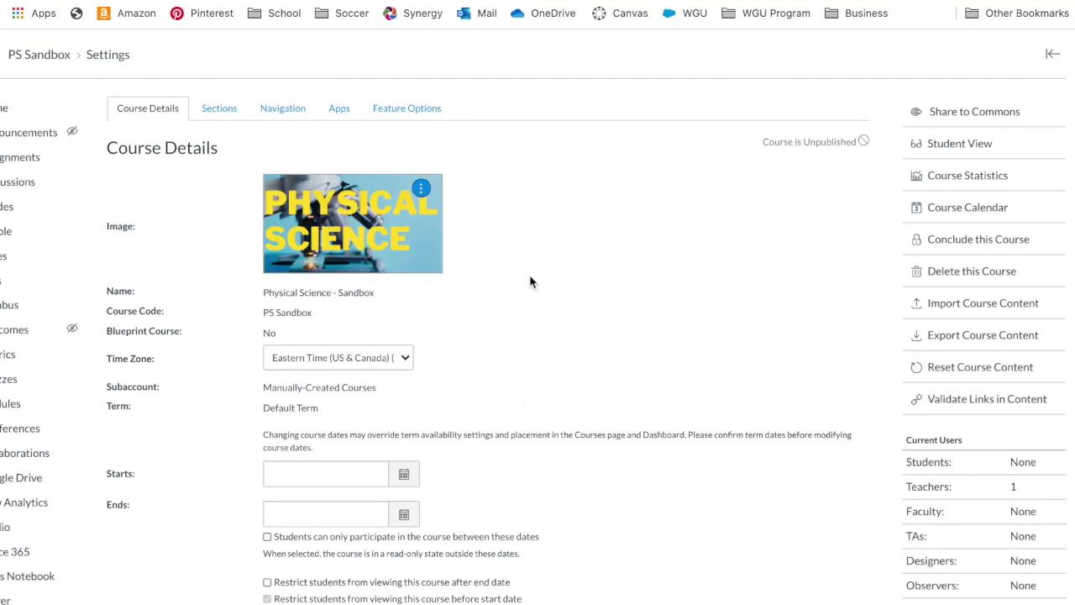
pyautogui.scroll(-5, 530, 280)
pyautogui.scroll(-4, 530, 280)
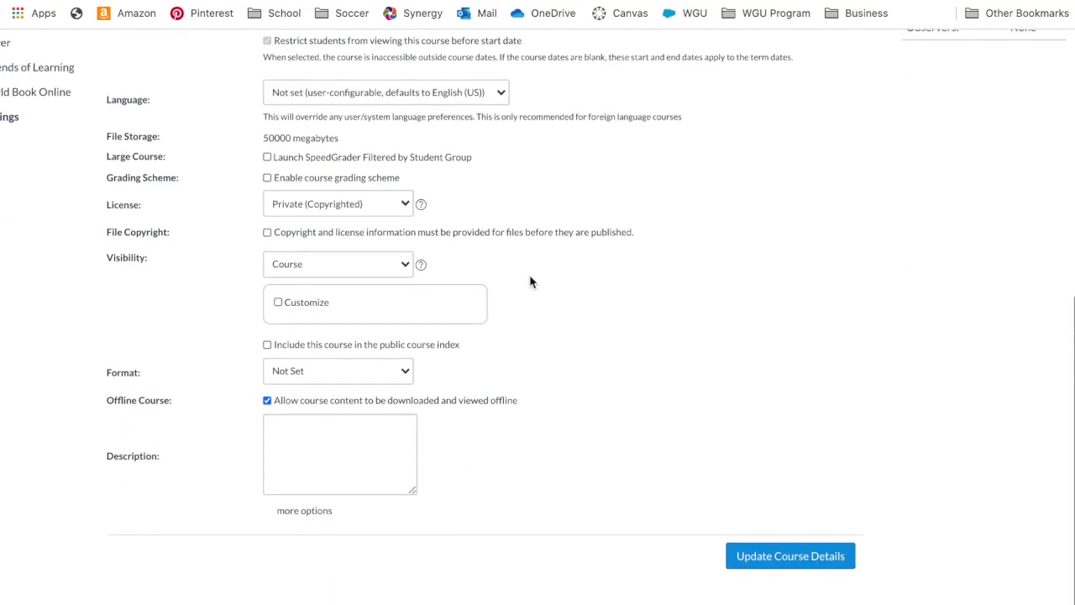
pyautogui.click(760, 563)
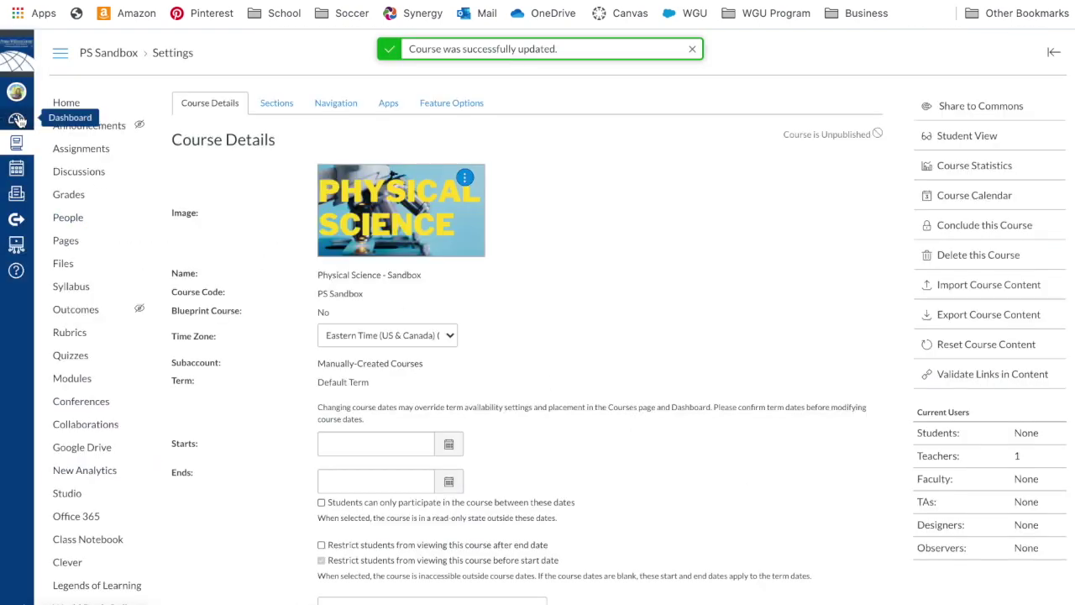
# Step: On the Dashboard, set the Physical Science - Sandbox card colour to light blue #0B9BE3
pyautogui.click(17, 119)
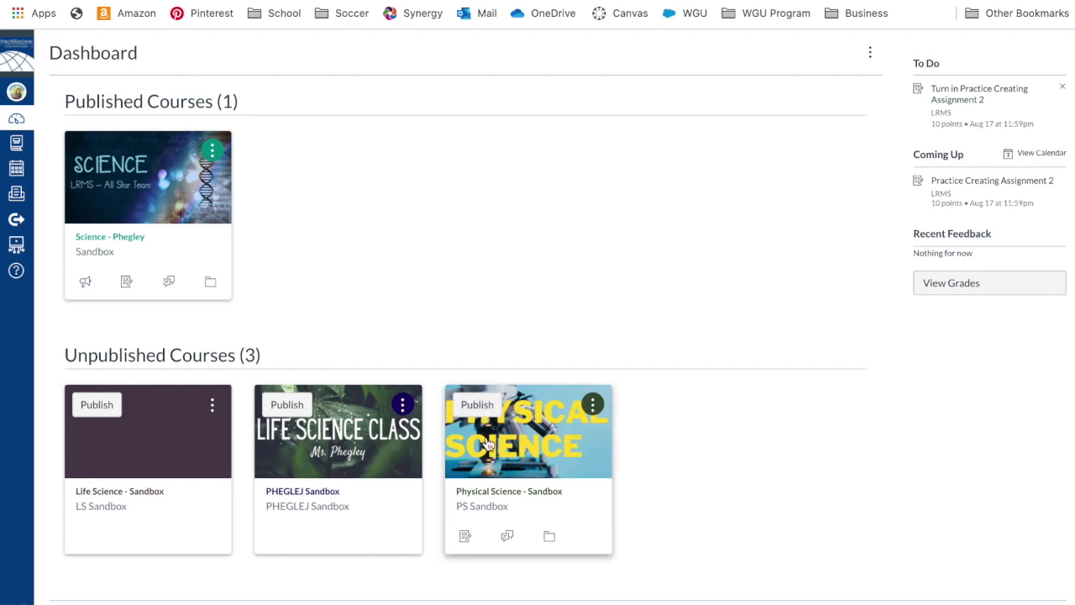
pyautogui.click(592, 404)
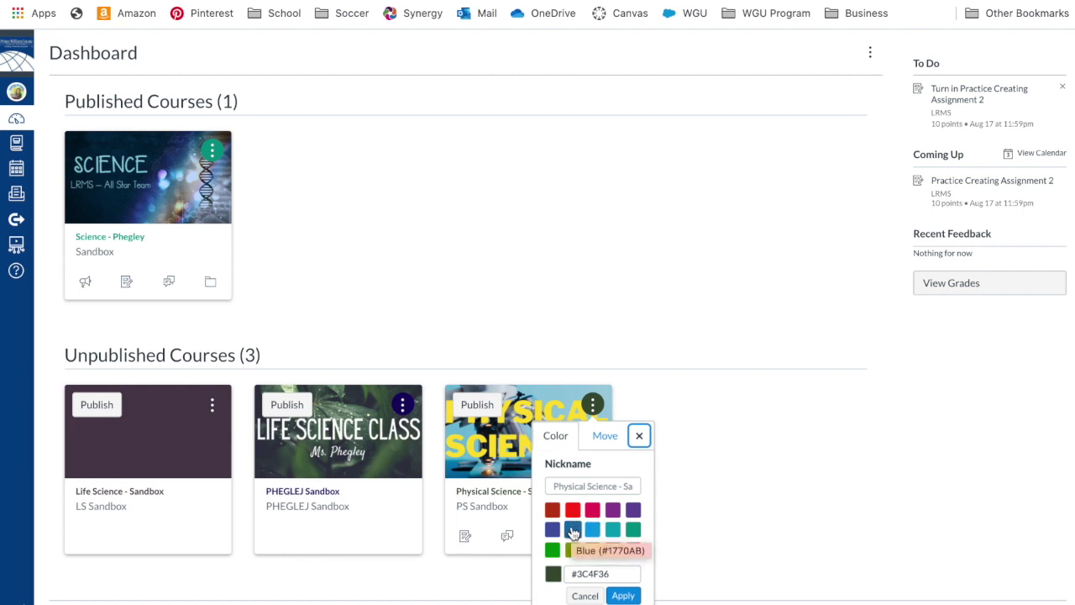
pyautogui.click(592, 529)
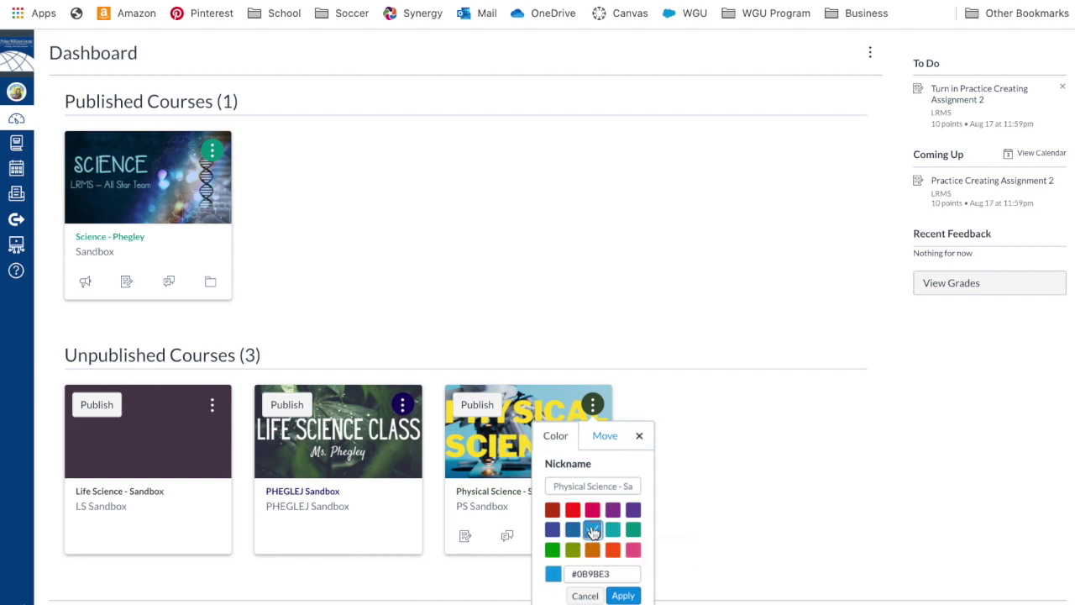
pyautogui.click(623, 596)
pyautogui.click(697, 483)
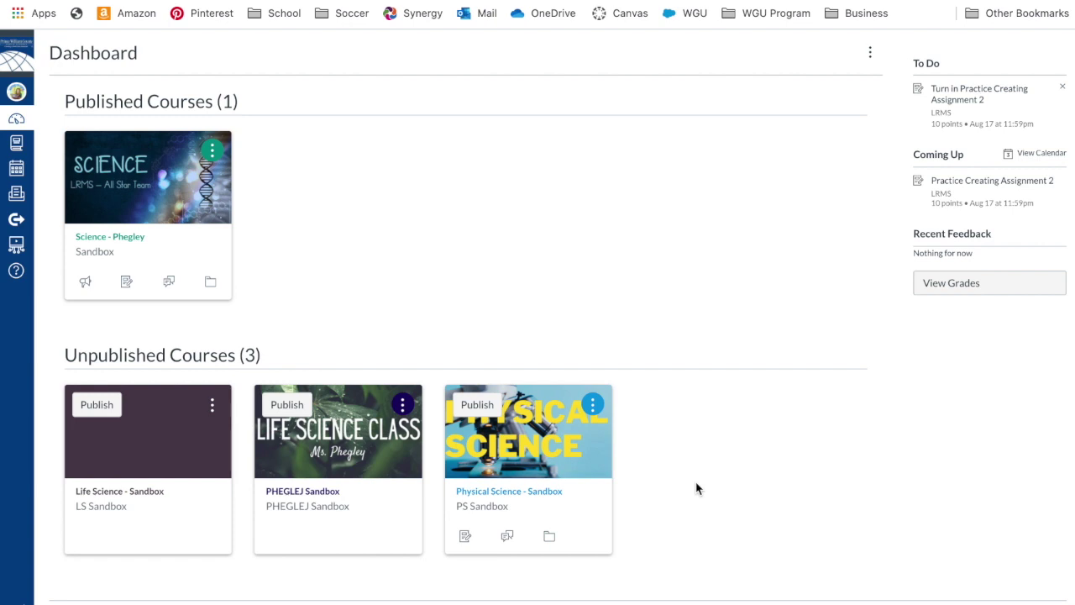